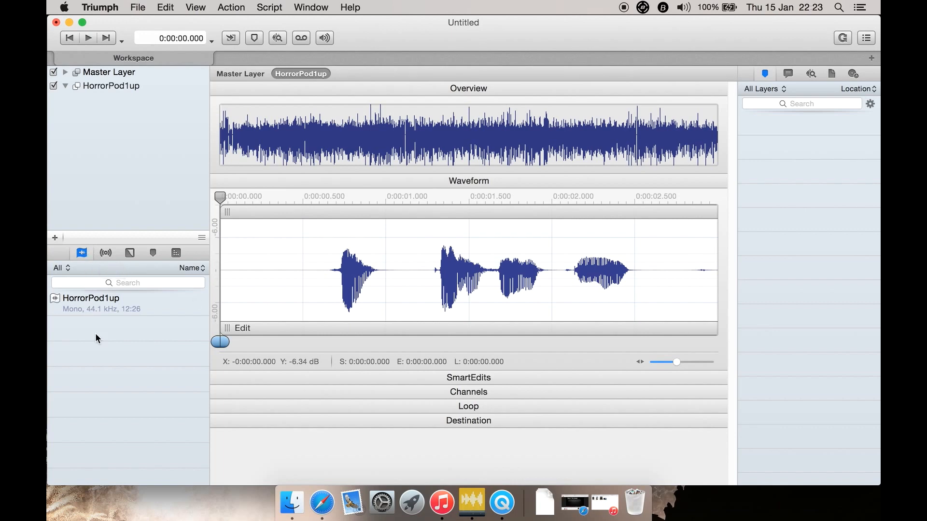
Examine the full list of available audio effect plug-ins, from the Acon Digital entries through to WavesTune
{"action": "left_click", "coordinate": [105, 253]}
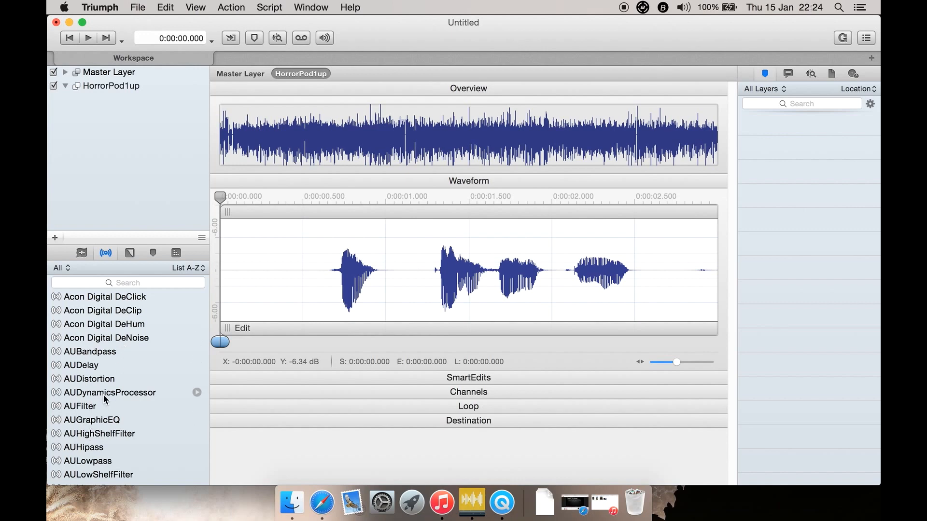
{"action": "scroll", "coordinate": [105, 398], "scroll_direction": "down", "scroll_amount": 10}
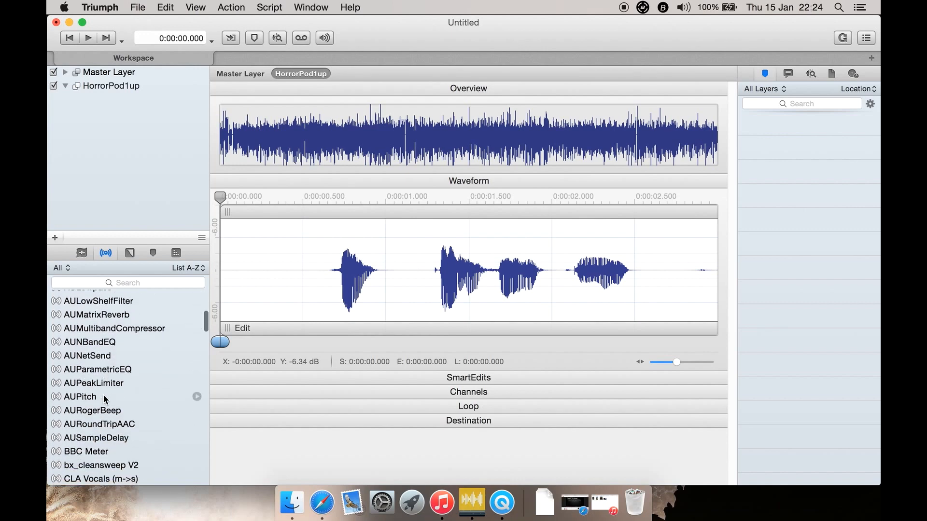
{"action": "scroll", "coordinate": [105, 398], "scroll_direction": "down", "scroll_amount": 12}
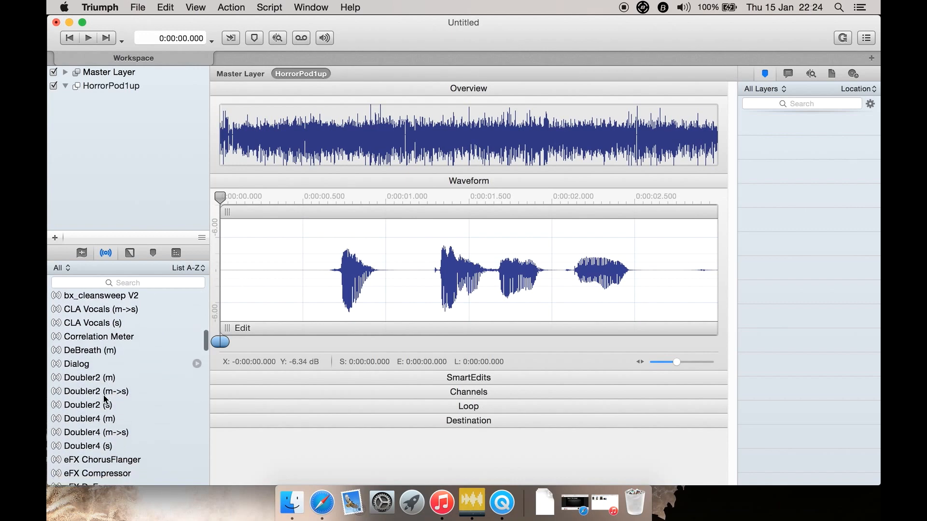
{"action": "scroll", "coordinate": [103, 398], "scroll_direction": "down", "scroll_amount": 20}
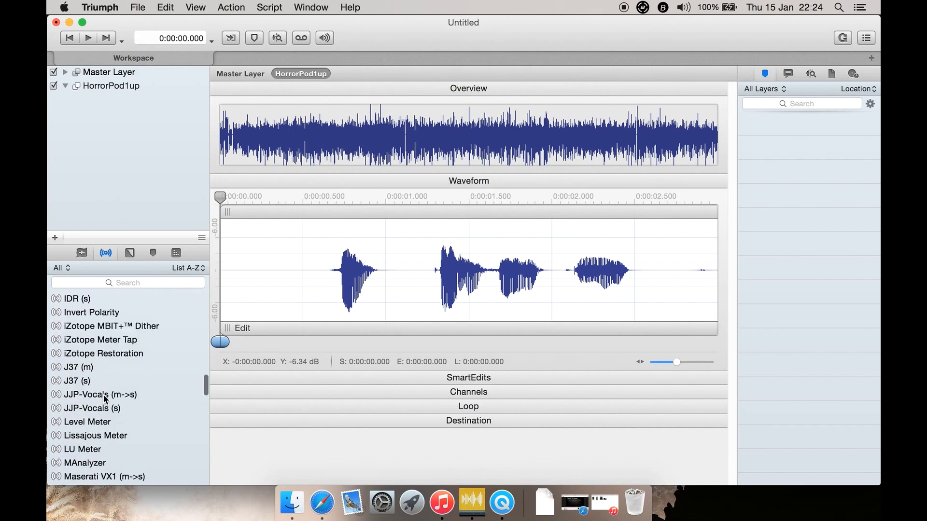
{"action": "scroll", "coordinate": [103, 395], "scroll_direction": "up", "scroll_amount": 4}
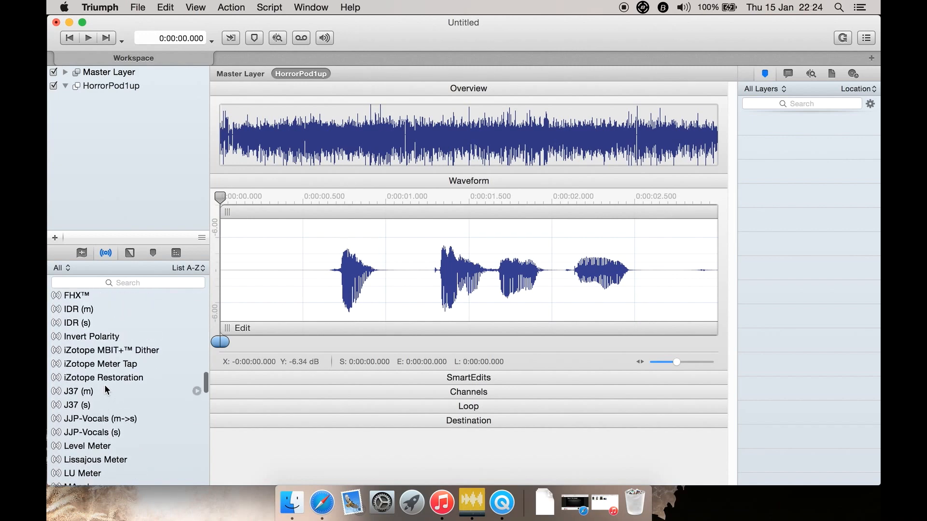
{"action": "scroll", "coordinate": [99, 367], "scroll_direction": "down", "scroll_amount": 3}
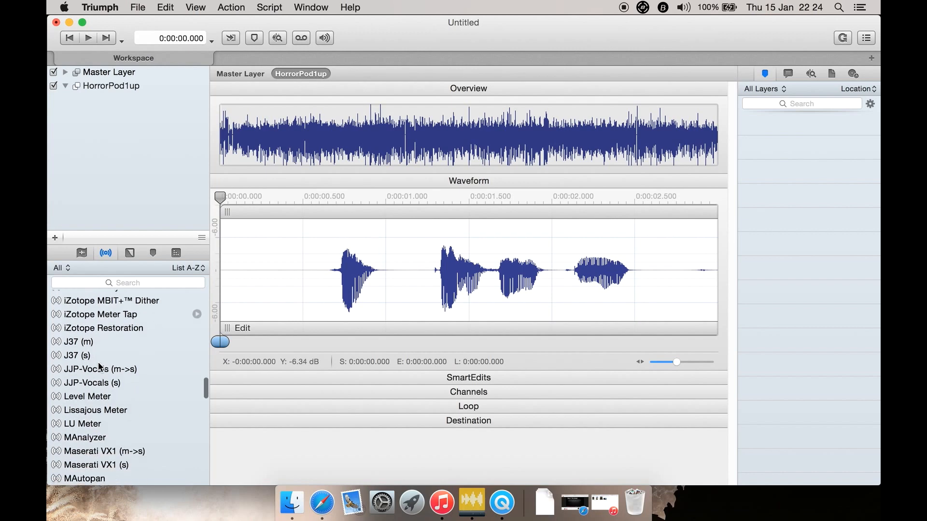
{"action": "scroll", "coordinate": [99, 368], "scroll_direction": "down", "scroll_amount": 5}
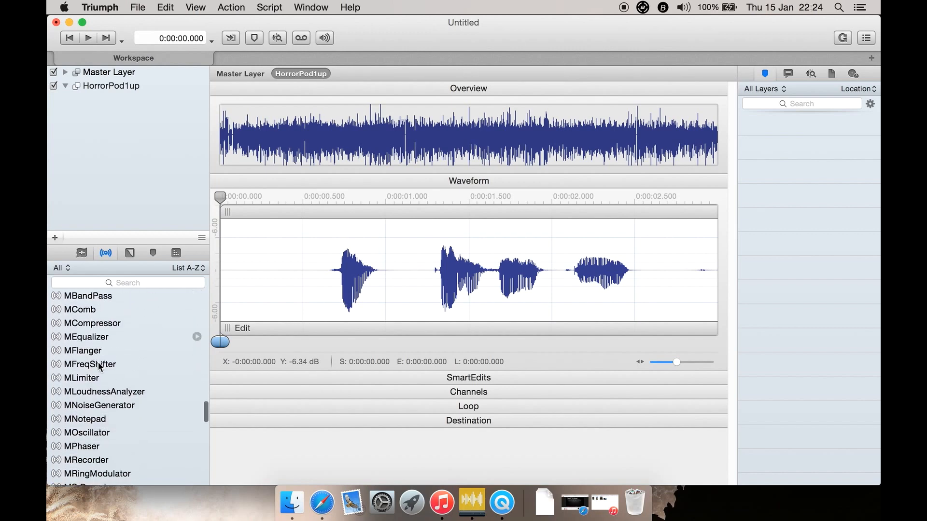
{"action": "scroll", "coordinate": [99, 368], "scroll_direction": "down", "scroll_amount": 8}
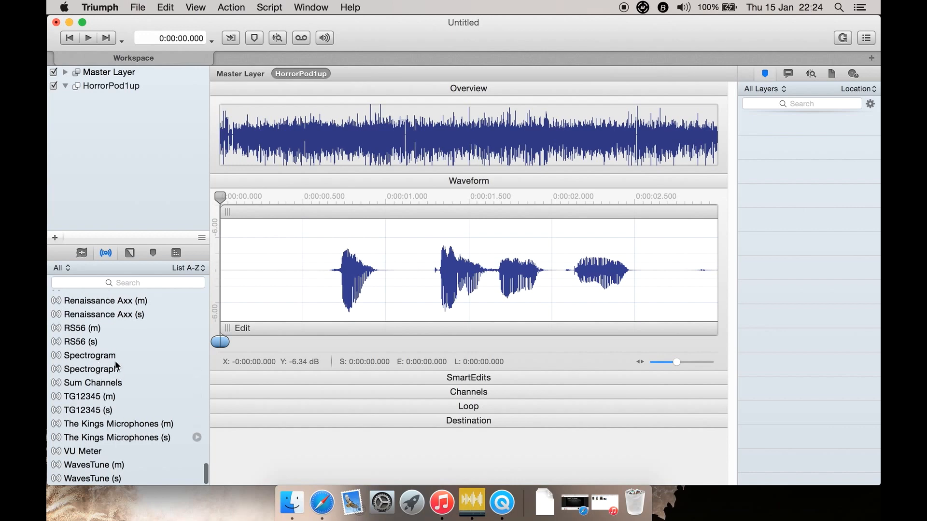
{"action": "scroll", "coordinate": [116, 366], "scroll_direction": "up", "scroll_amount": 5}
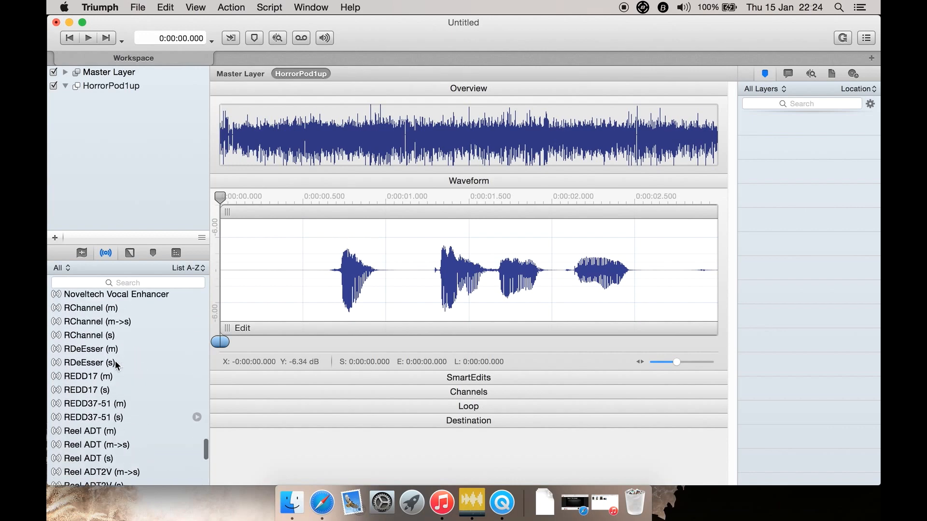
{"action": "scroll", "coordinate": [116, 365], "scroll_direction": "up", "scroll_amount": 15}
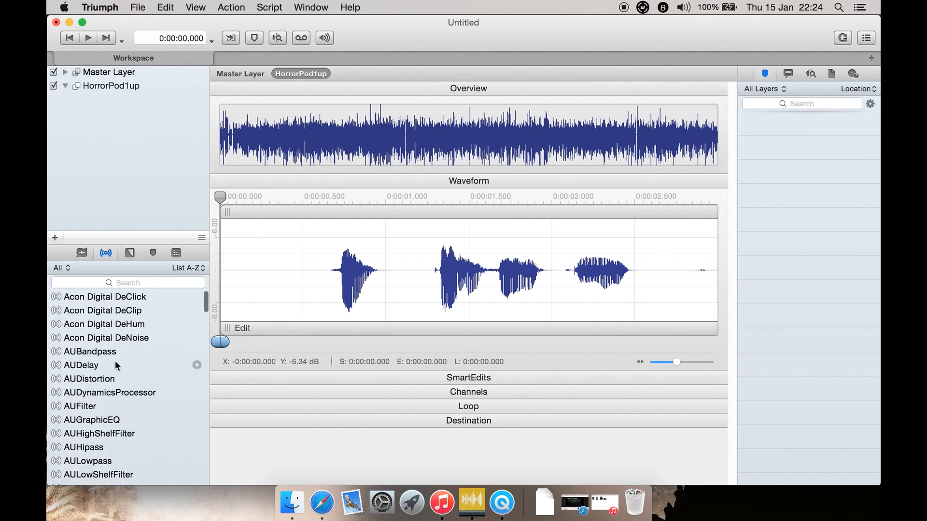
Search the effect plug-ins for "dialog" and select the Dialog effect
{"action": "left_click", "coordinate": [126, 281]}
{"action": "type", "text": "dialog"}
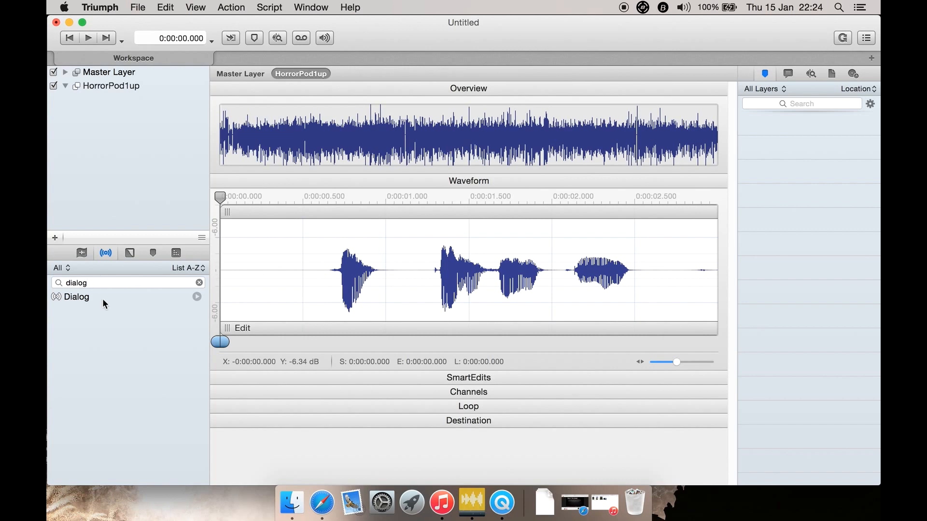
{"action": "left_click", "coordinate": [100, 301]}
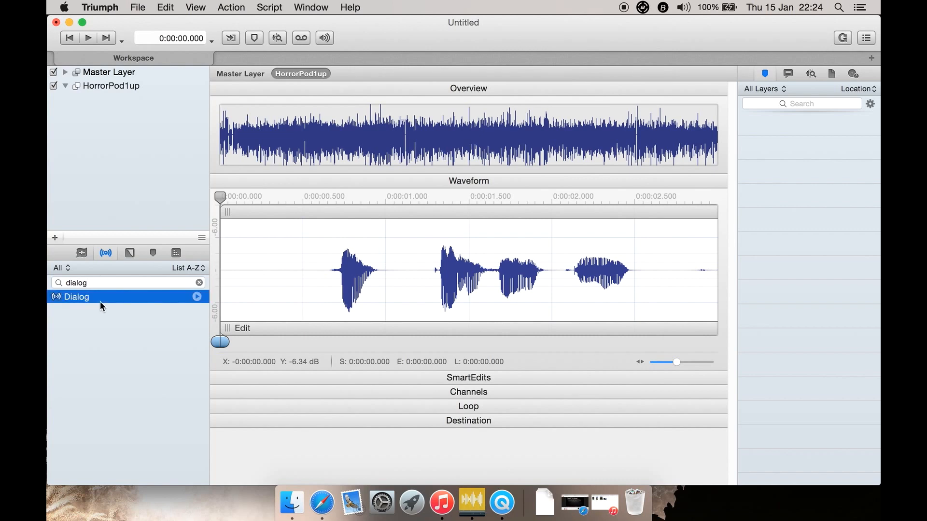
Examine the available fade curves in the Segmented, Logarithmic, Quadratic, Cubic and Ease groups
{"action": "left_click", "coordinate": [126, 255]}
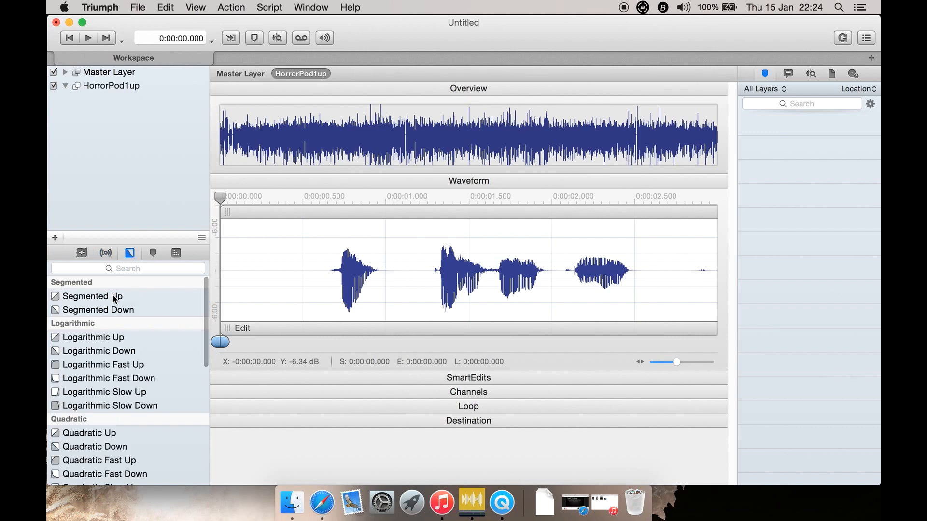
{"action": "scroll", "coordinate": [97, 386], "scroll_direction": "down", "scroll_amount": 1}
{"action": "scroll", "coordinate": [96, 386], "scroll_direction": "down", "scroll_amount": 15}
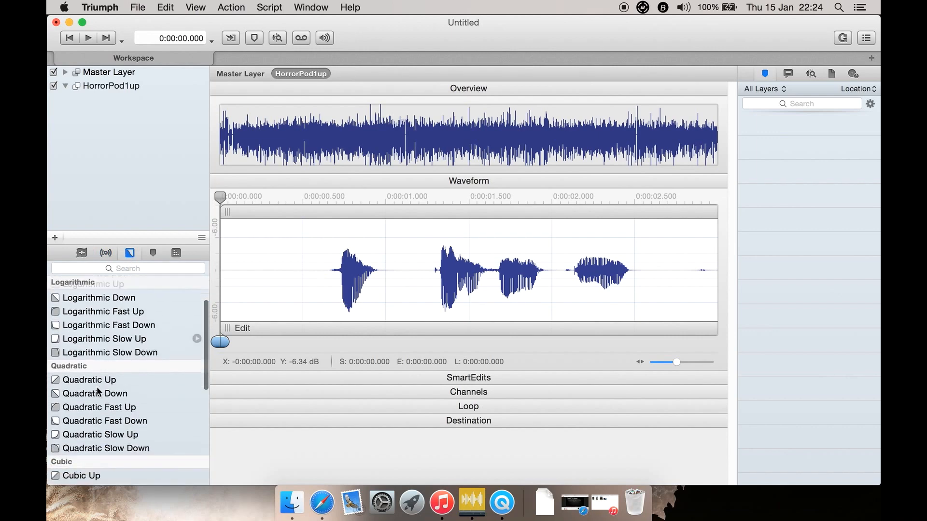
{"action": "scroll", "coordinate": [96, 387], "scroll_direction": "down", "scroll_amount": 1}
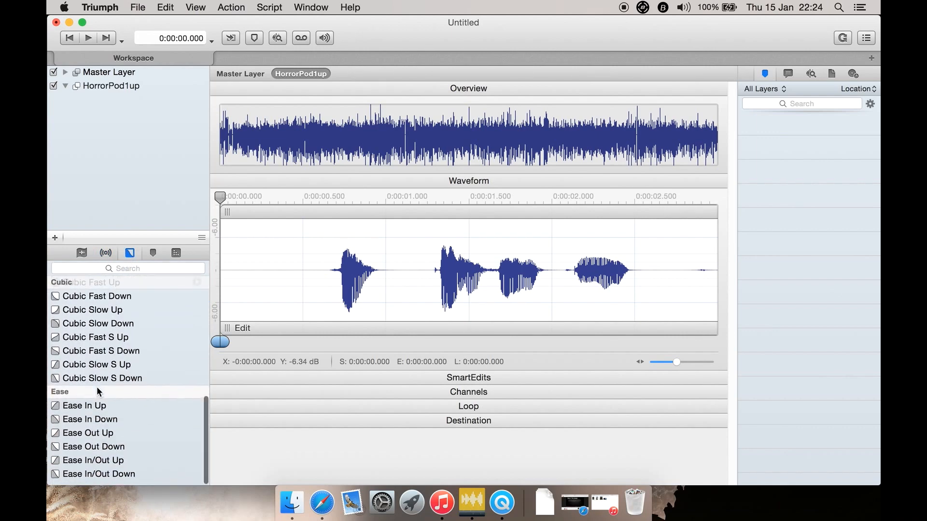
{"action": "scroll", "coordinate": [96, 386], "scroll_direction": "up", "scroll_amount": 1}
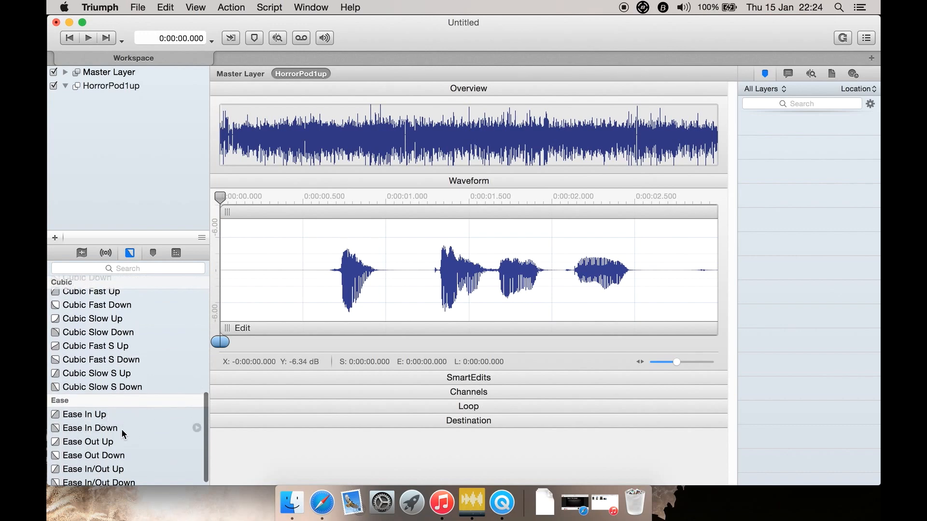
{"action": "scroll", "coordinate": [135, 357], "scroll_direction": "up", "scroll_amount": 10}
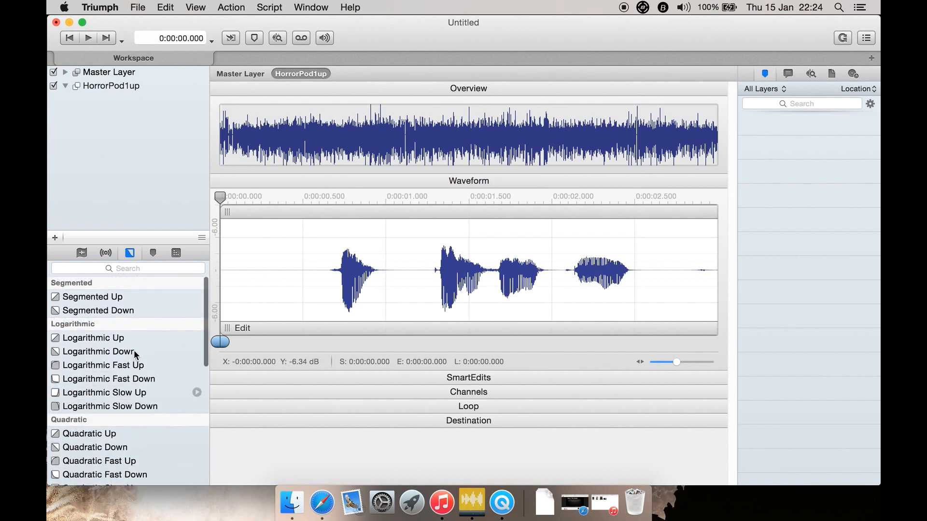
Examine the available label types in the Basic, Mastering, Audiofile and Special groups
{"action": "left_click", "coordinate": [154, 253]}
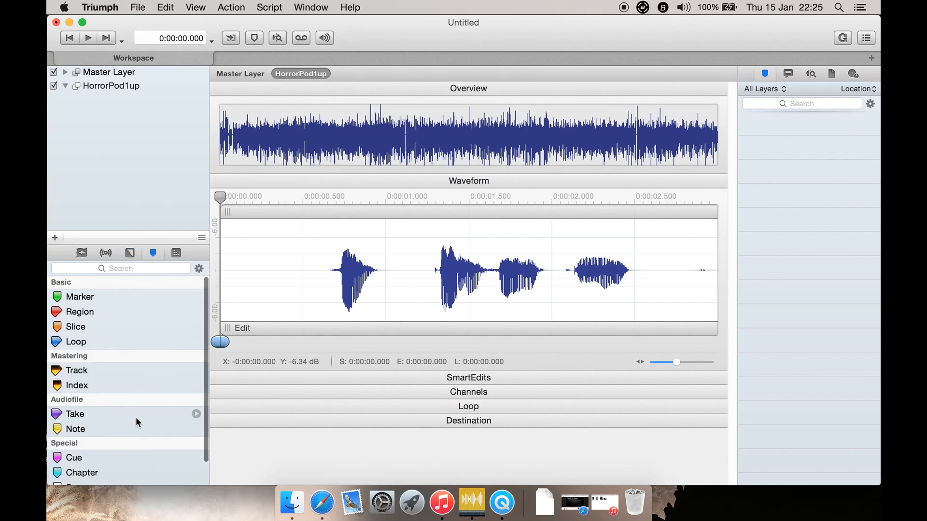
{"action": "scroll", "coordinate": [136, 417], "scroll_direction": "down", "scroll_amount": 3}
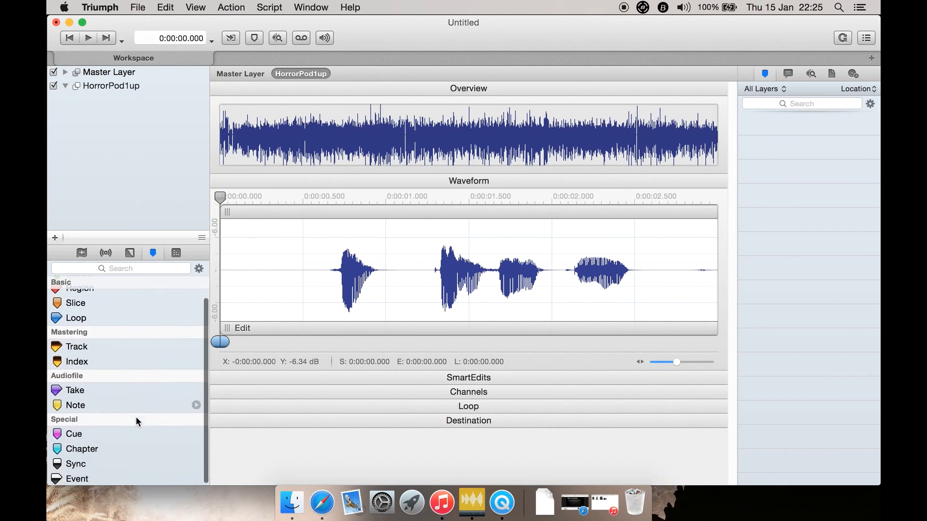
{"action": "scroll", "coordinate": [143, 369], "scroll_direction": "up", "scroll_amount": 5}
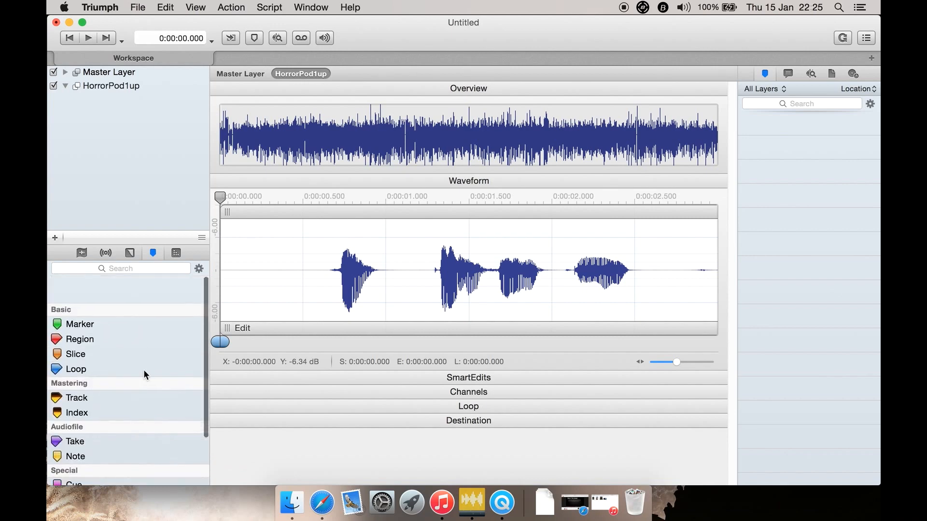
Examine the available actions, including the Edit, Organize, Process and Render groups, and return to the list of imported audio files
{"action": "left_click", "coordinate": [177, 253]}
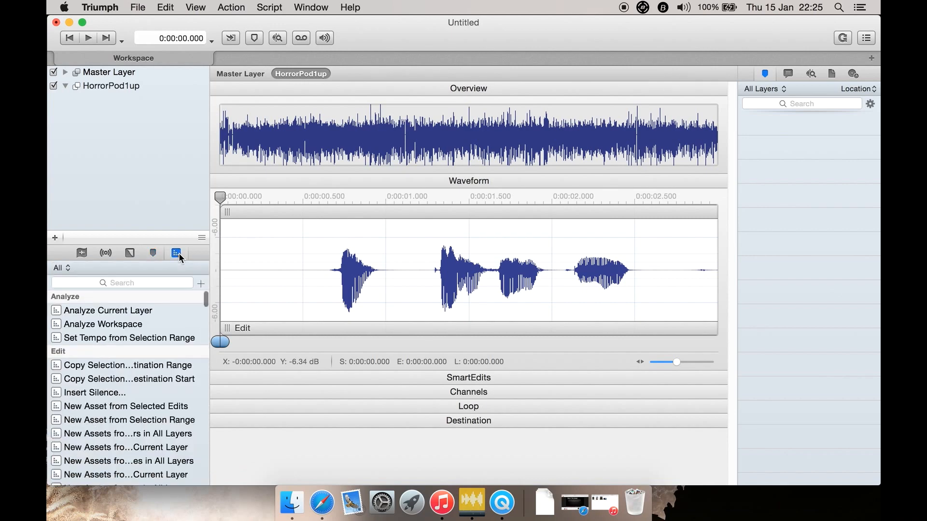
{"action": "scroll", "coordinate": [129, 376], "scroll_direction": "down", "scroll_amount": 15}
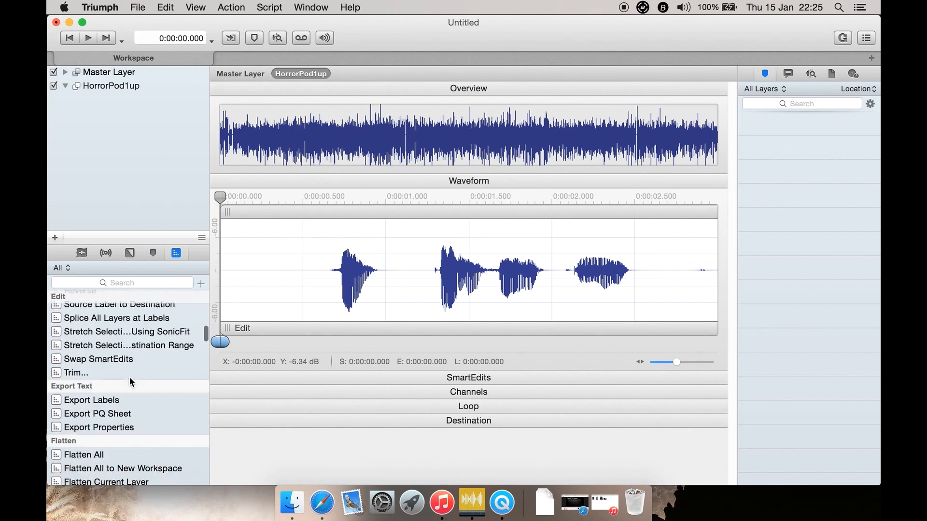
{"action": "scroll", "coordinate": [129, 376], "scroll_direction": "down", "scroll_amount": 15}
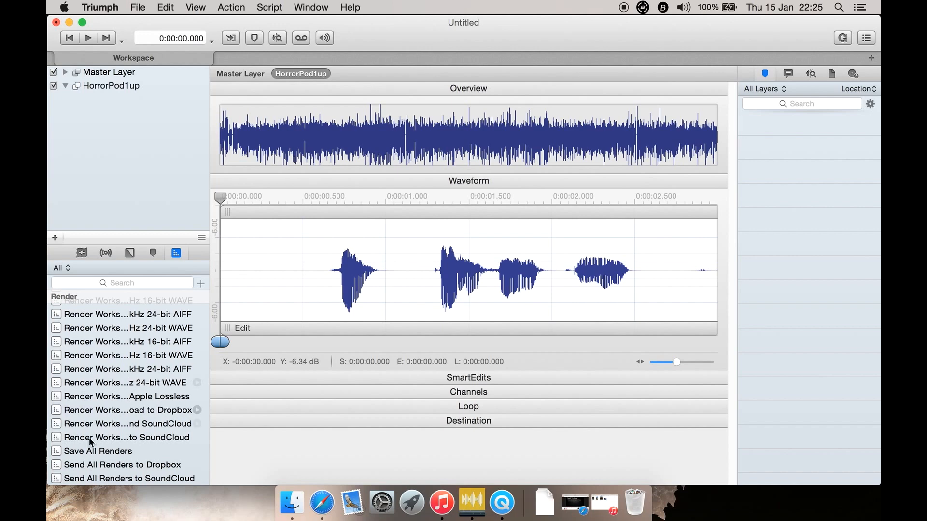
{"action": "scroll", "coordinate": [123, 352], "scroll_direction": "up", "scroll_amount": 10}
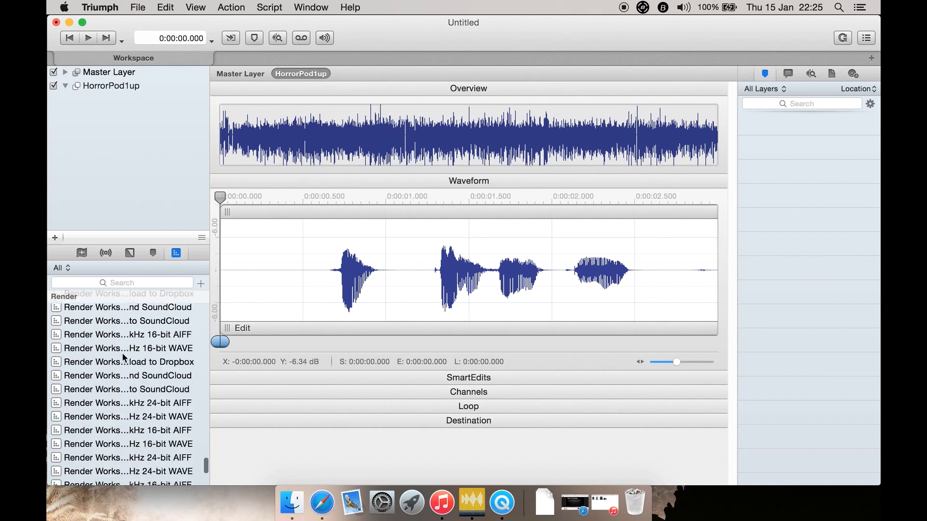
{"action": "scroll", "coordinate": [123, 352], "scroll_direction": "up", "scroll_amount": 10}
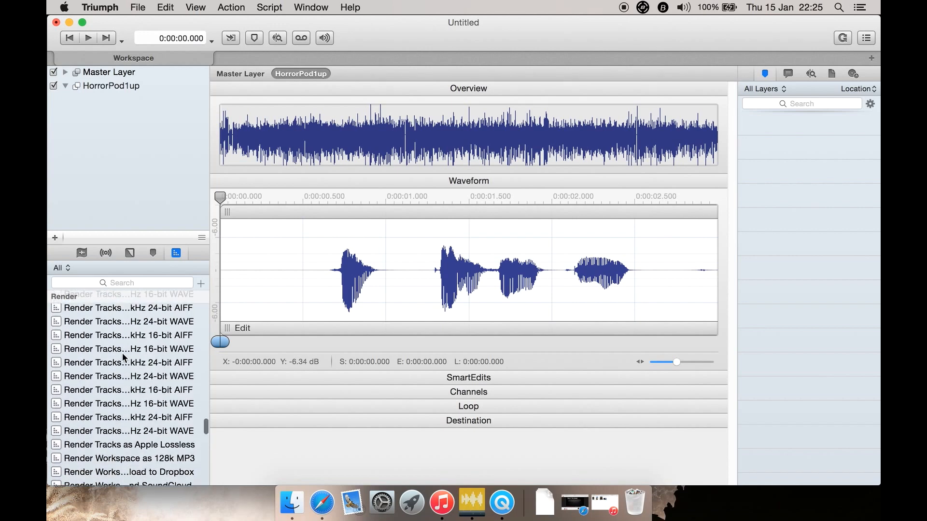
{"action": "scroll", "coordinate": [137, 321], "scroll_direction": "up", "scroll_amount": 10}
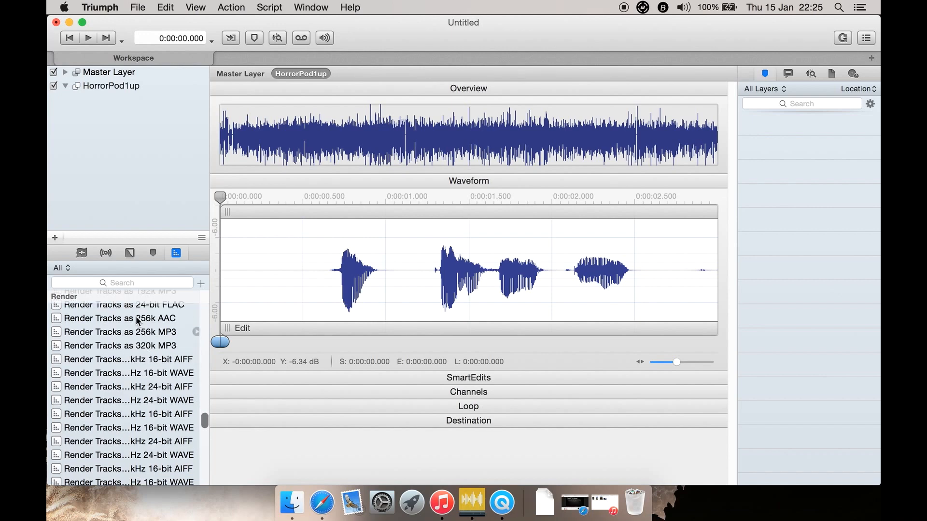
{"action": "scroll", "coordinate": [136, 318], "scroll_direction": "up", "scroll_amount": 15}
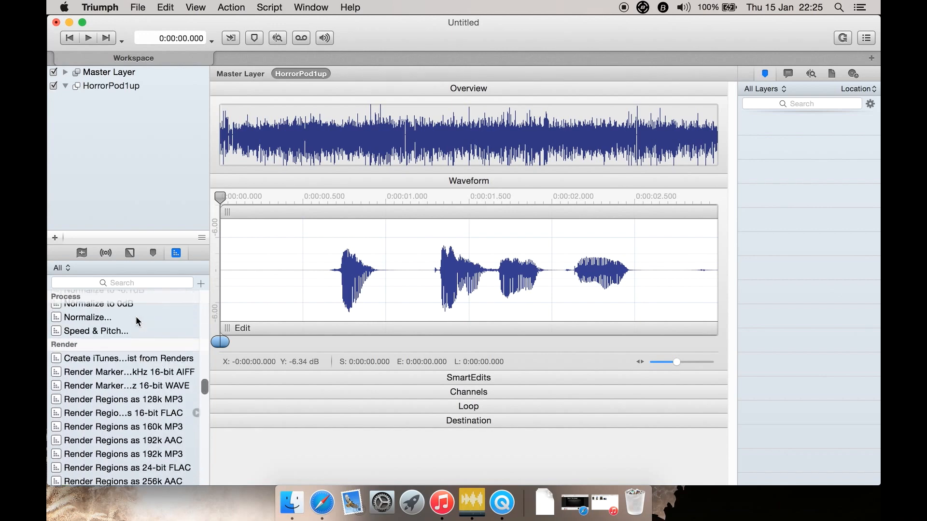
{"action": "scroll", "coordinate": [160, 410], "scroll_direction": "down", "scroll_amount": 3}
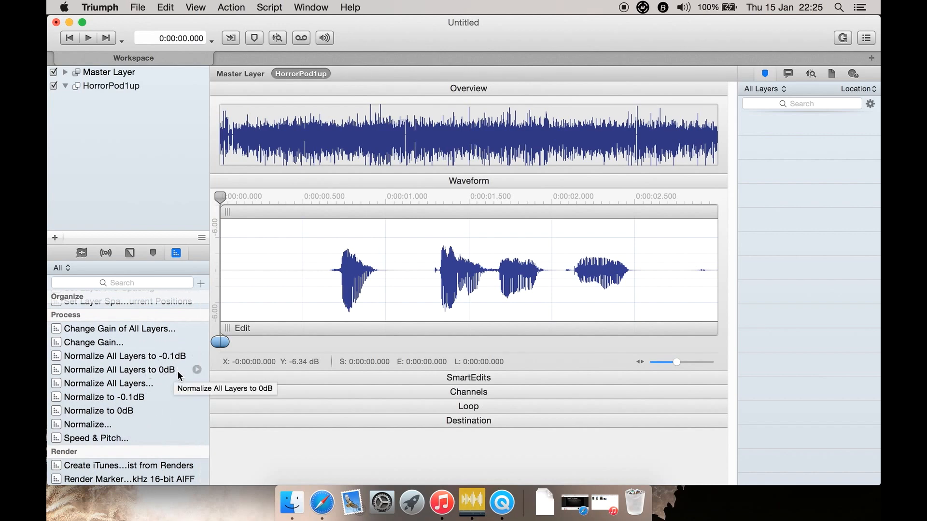
{"action": "scroll", "coordinate": [160, 367], "scroll_direction": "up", "scroll_amount": 1}
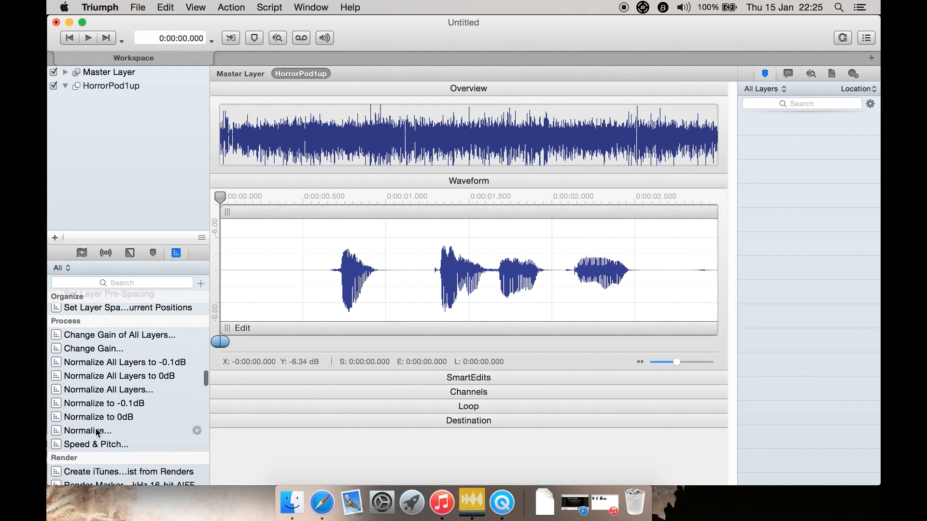
{"action": "scroll", "coordinate": [128, 386], "scroll_direction": "up", "scroll_amount": 10}
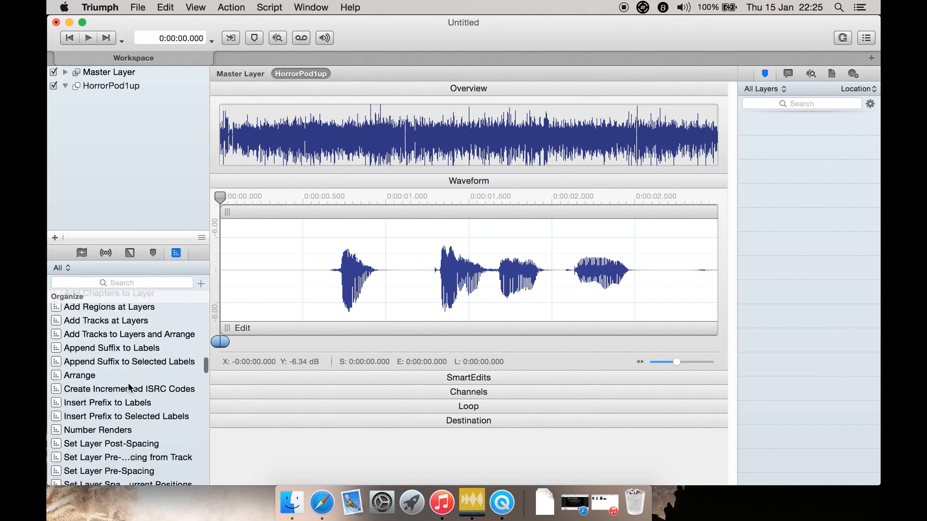
{"action": "scroll", "coordinate": [128, 384], "scroll_direction": "up", "scroll_amount": 10}
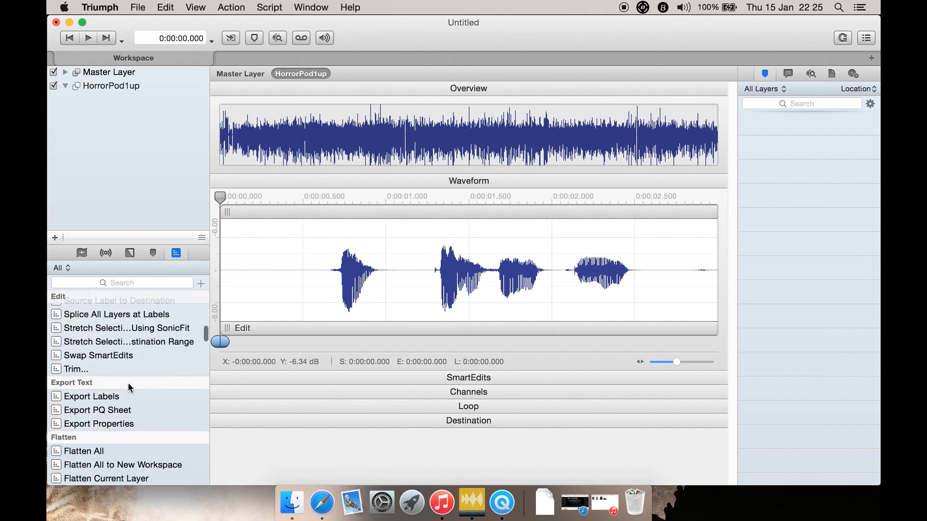
{"action": "left_click", "coordinate": [81, 253]}
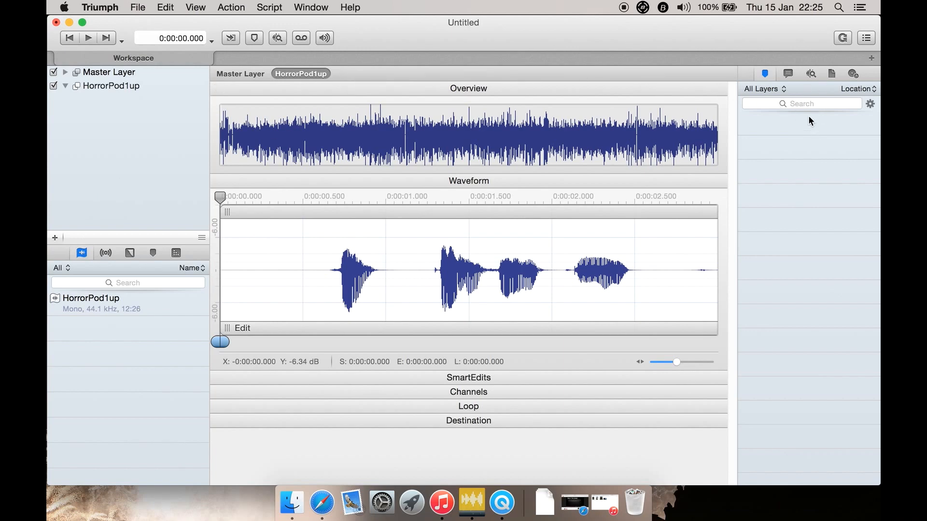
Examine the HorrorPod1up recording's metadata fields, including the album, artist, copyright, encoding and image entries
{"action": "left_click", "coordinate": [788, 74]}
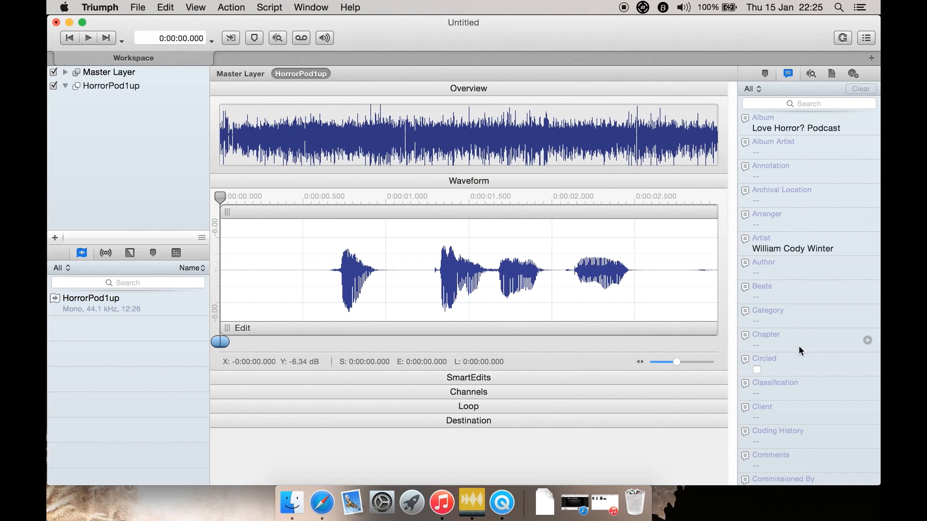
{"action": "scroll", "coordinate": [812, 415], "scroll_direction": "down", "scroll_amount": 6}
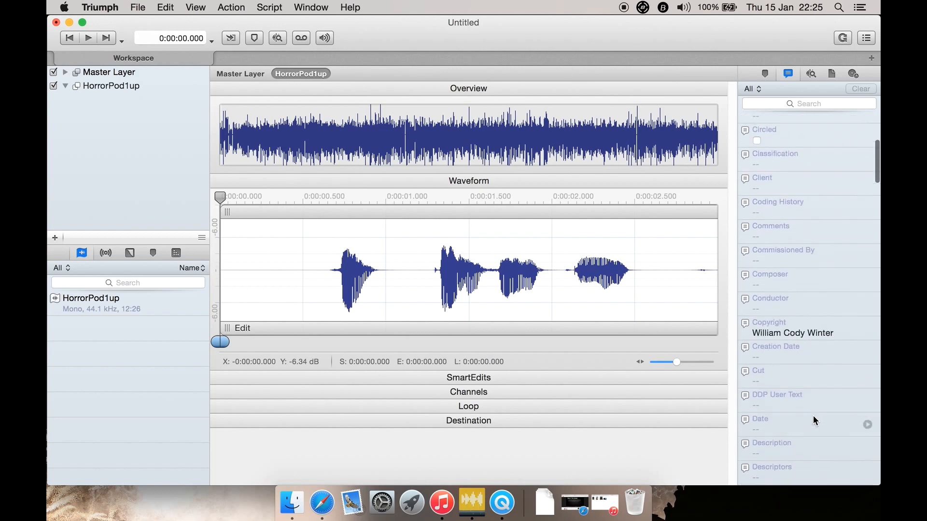
{"action": "scroll", "coordinate": [813, 415], "scroll_direction": "down", "scroll_amount": 2}
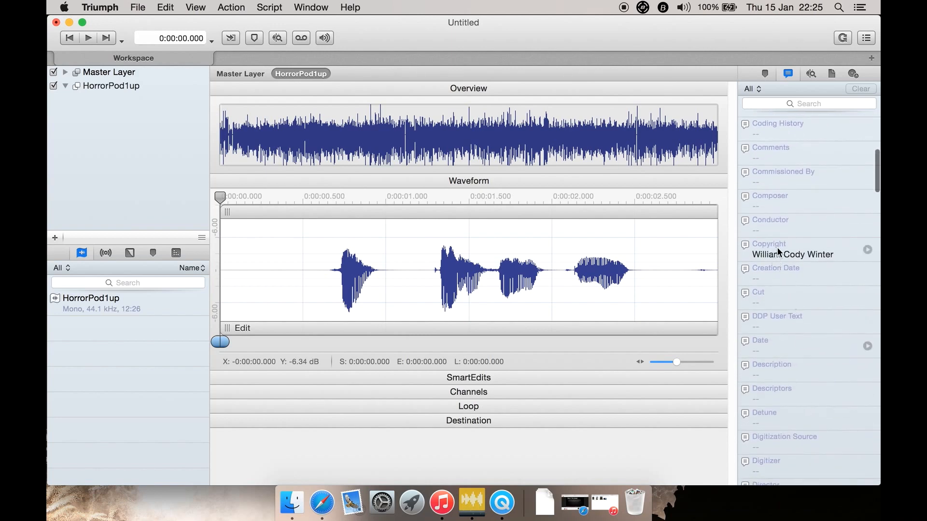
{"action": "scroll", "coordinate": [797, 397], "scroll_direction": "down", "scroll_amount": 1}
{"action": "scroll", "coordinate": [797, 397], "scroll_direction": "down", "scroll_amount": 6}
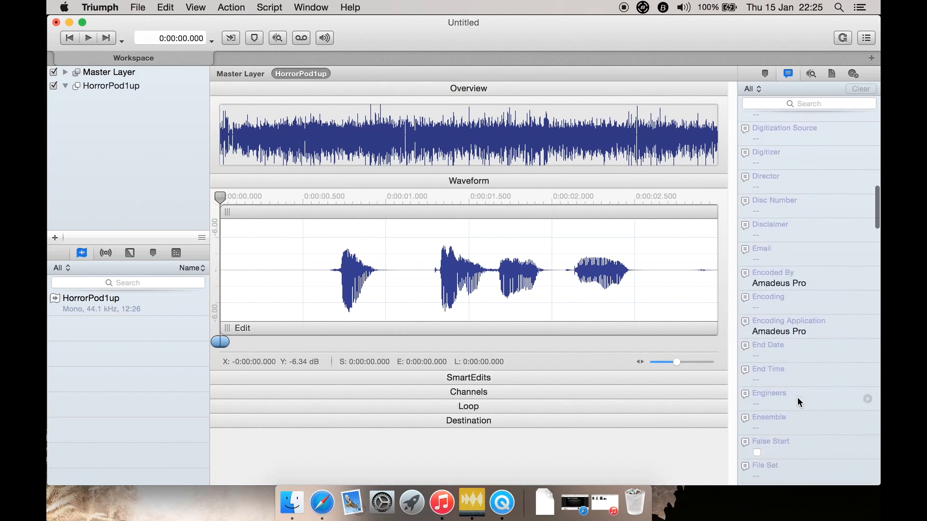
{"action": "scroll", "coordinate": [803, 420], "scroll_direction": "down", "scroll_amount": 3}
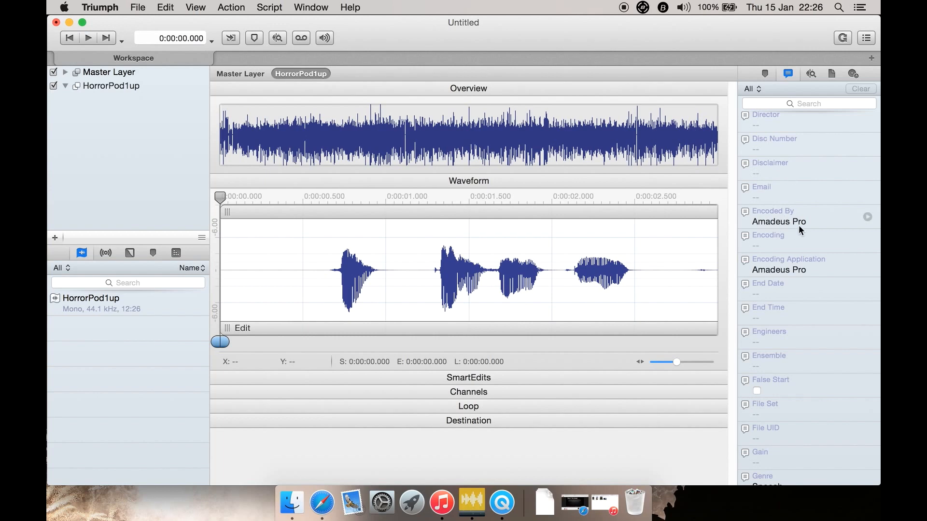
{"action": "scroll", "coordinate": [785, 400], "scroll_direction": "down", "scroll_amount": 5}
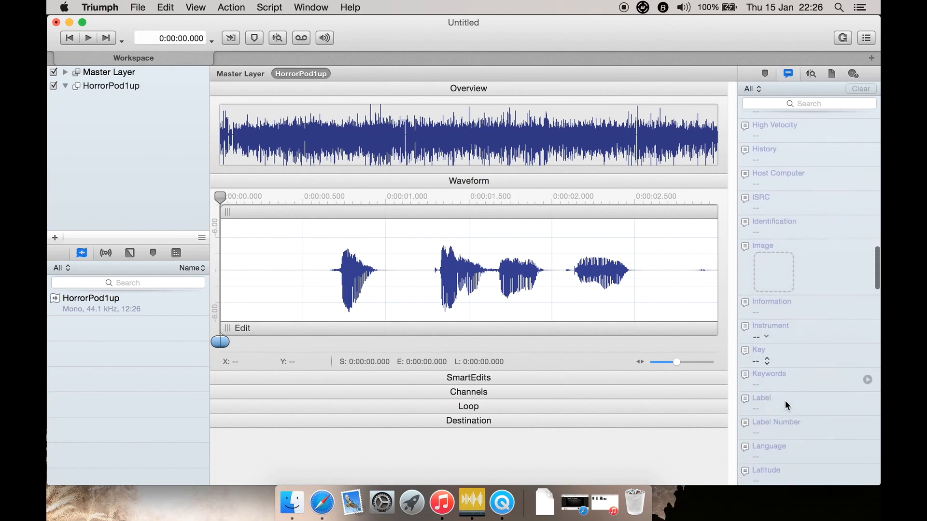
{"action": "scroll", "coordinate": [785, 400], "scroll_direction": "up", "scroll_amount": 10}
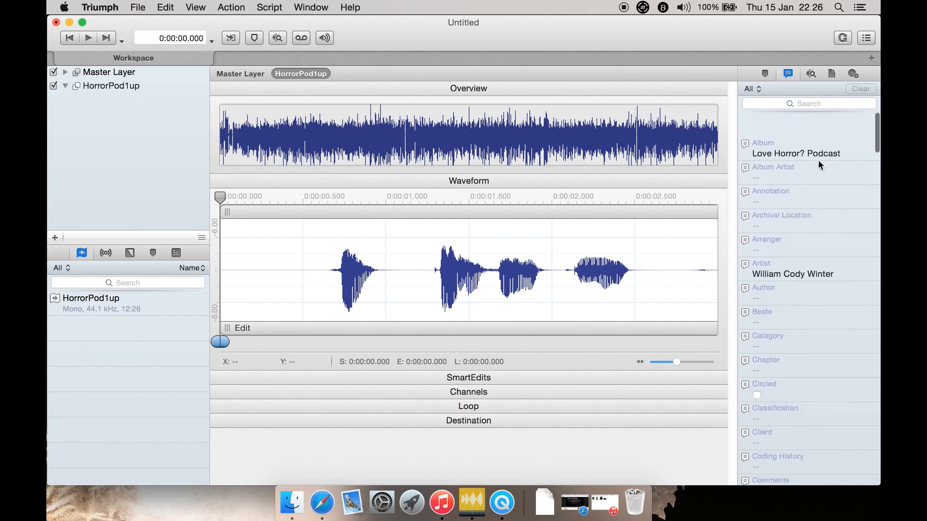
Look through the analysis, file format and burn lists, and return to the label list for all layers
{"action": "left_click", "coordinate": [811, 74]}
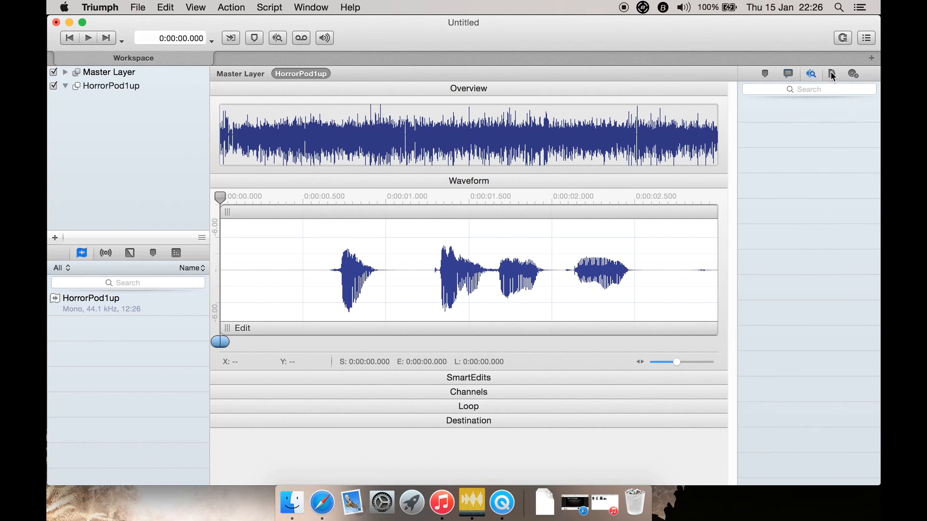
{"action": "left_click", "coordinate": [832, 74]}
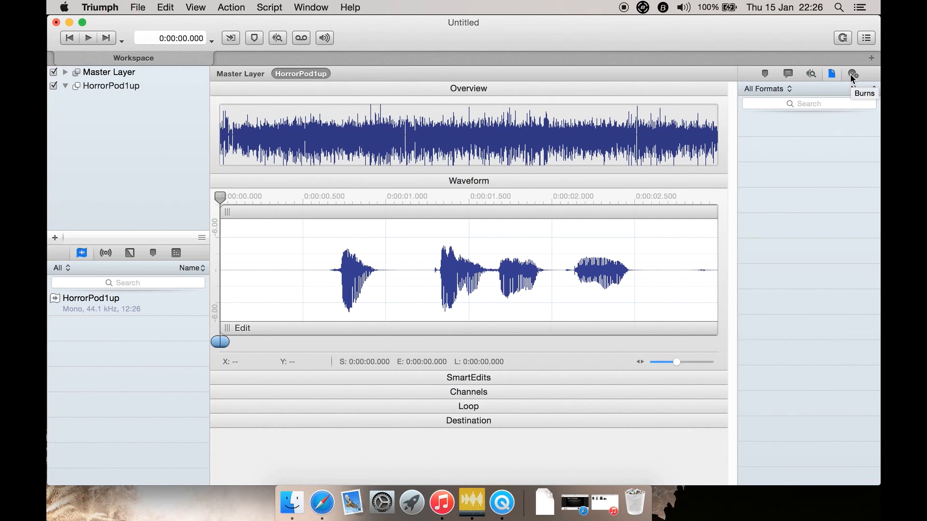
{"action": "left_click", "coordinate": [851, 76]}
{"action": "left_click", "coordinate": [761, 76]}
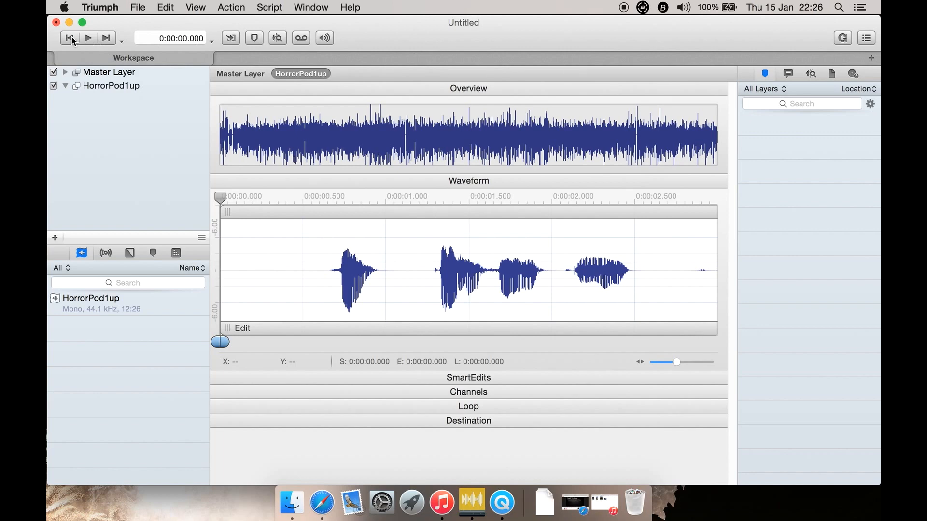
Review the Previous/Next playhead options, the Time Format choices and the options for adding new assets, keeping the current settings
{"action": "left_click", "coordinate": [122, 41]}
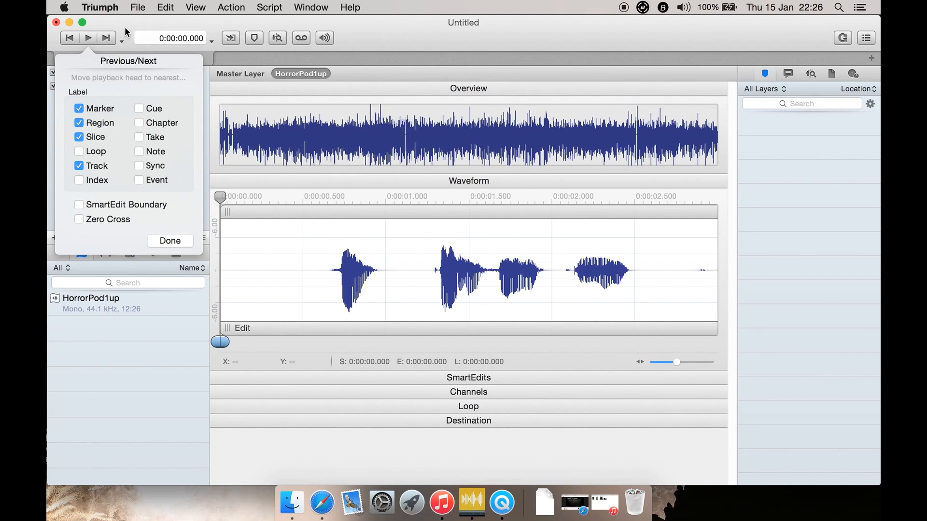
{"action": "left_click", "coordinate": [170, 240]}
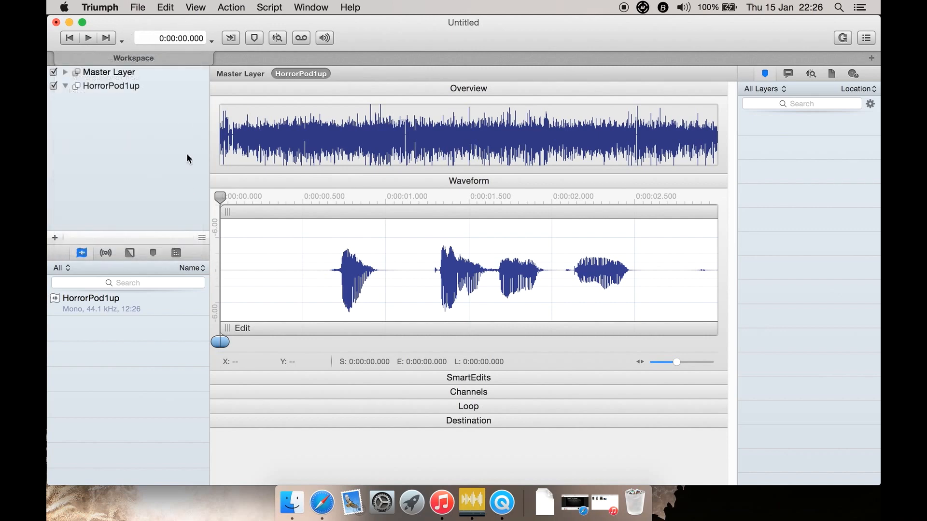
{"action": "left_click", "coordinate": [212, 44]}
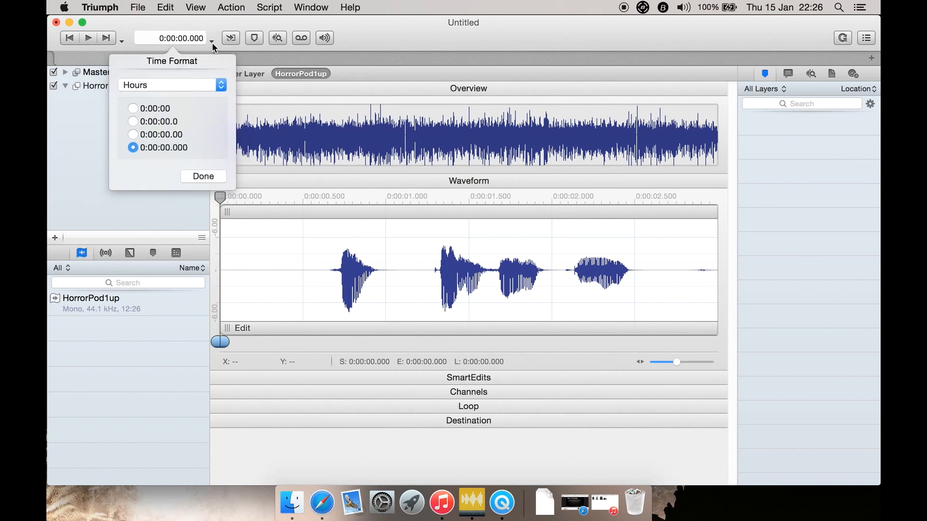
{"action": "left_click", "coordinate": [212, 45]}
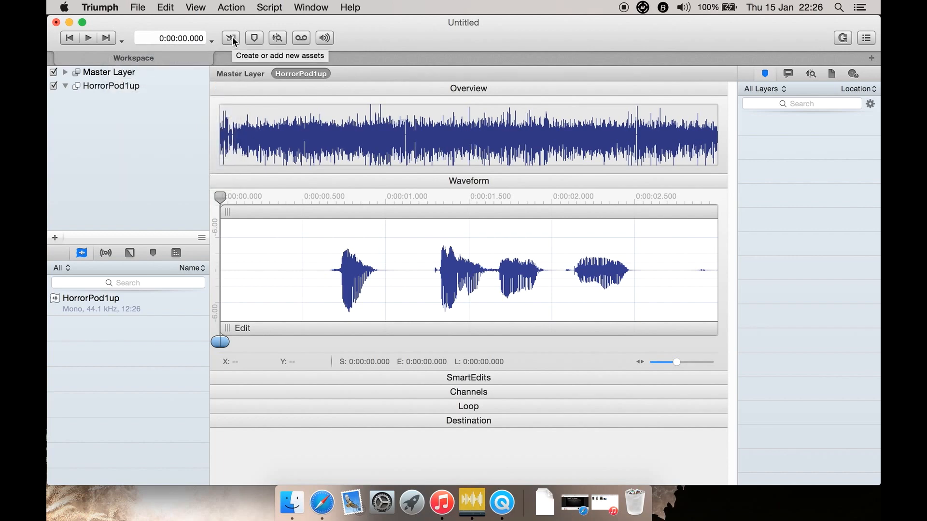
{"action": "left_click", "coordinate": [231, 38]}
{"action": "left_click", "coordinate": [233, 39]}
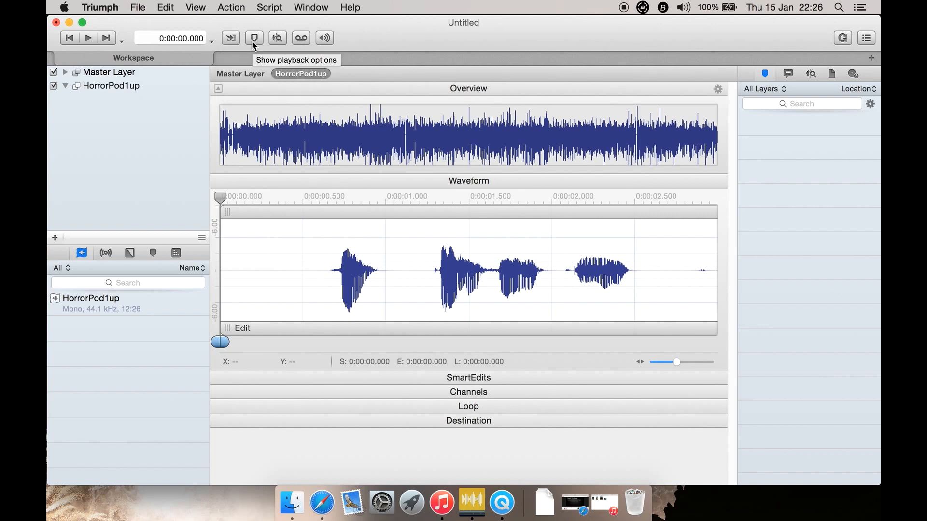
Review the Playback options, including the playback modes, On Stop behaviours and MIDI choices, without changing them
{"action": "left_click", "coordinate": [253, 39]}
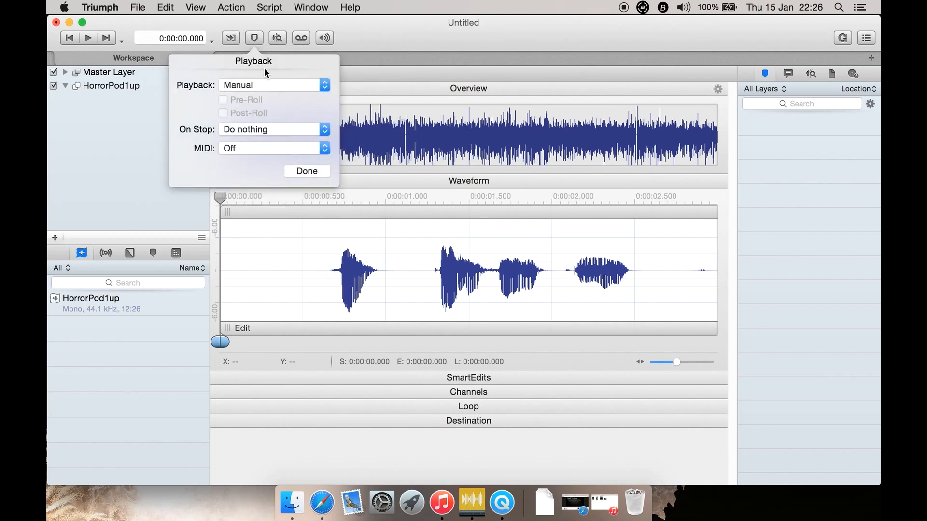
{"action": "left_click", "coordinate": [252, 84]}
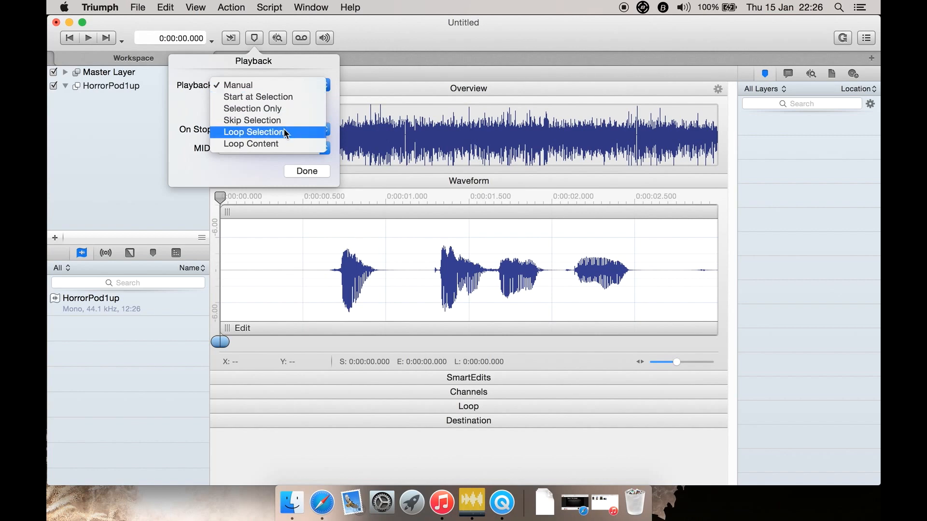
{"action": "left_click", "coordinate": [205, 68]}
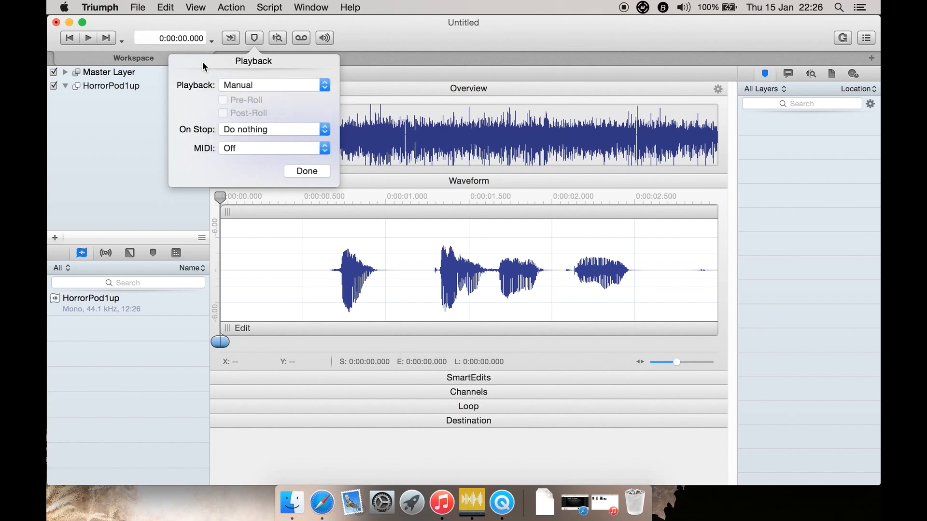
{"action": "left_click", "coordinate": [253, 127]}
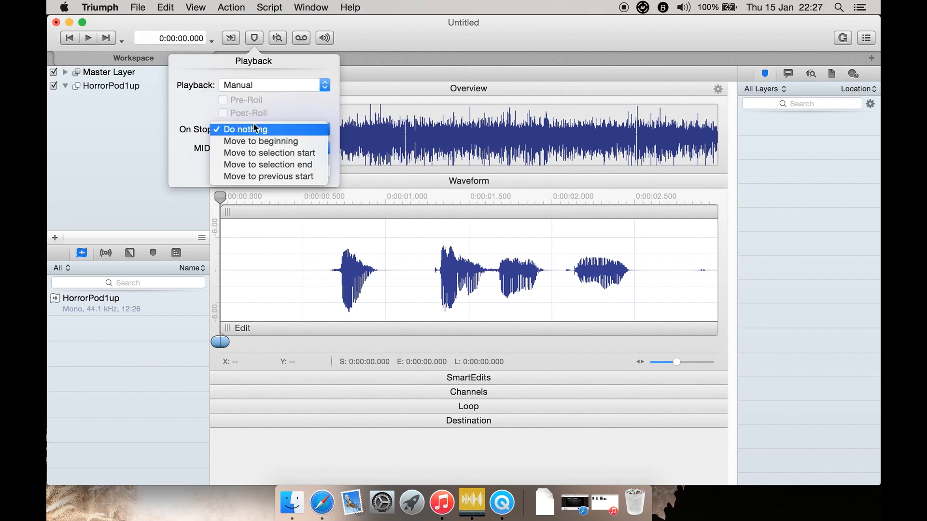
{"action": "left_click", "coordinate": [190, 116]}
{"action": "left_click", "coordinate": [250, 147]}
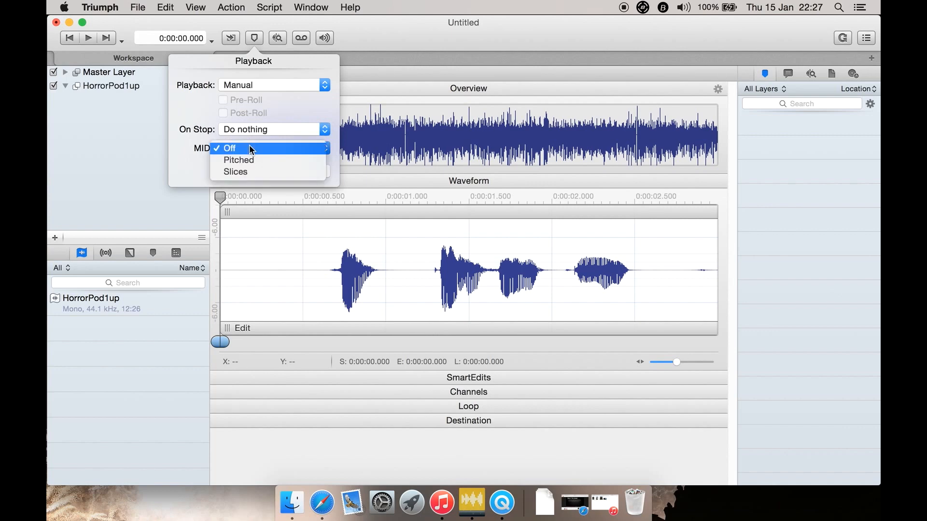
{"action": "left_click", "coordinate": [202, 170]}
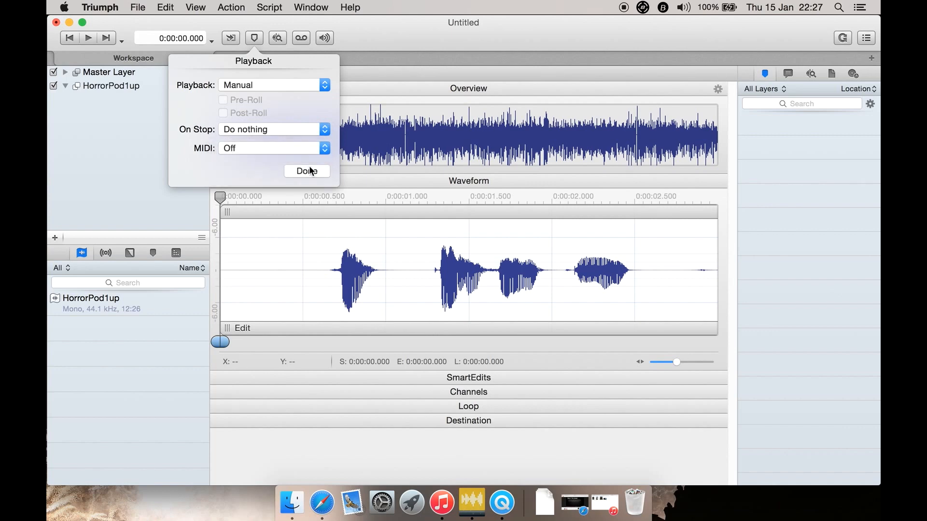
{"action": "left_click", "coordinate": [311, 172]}
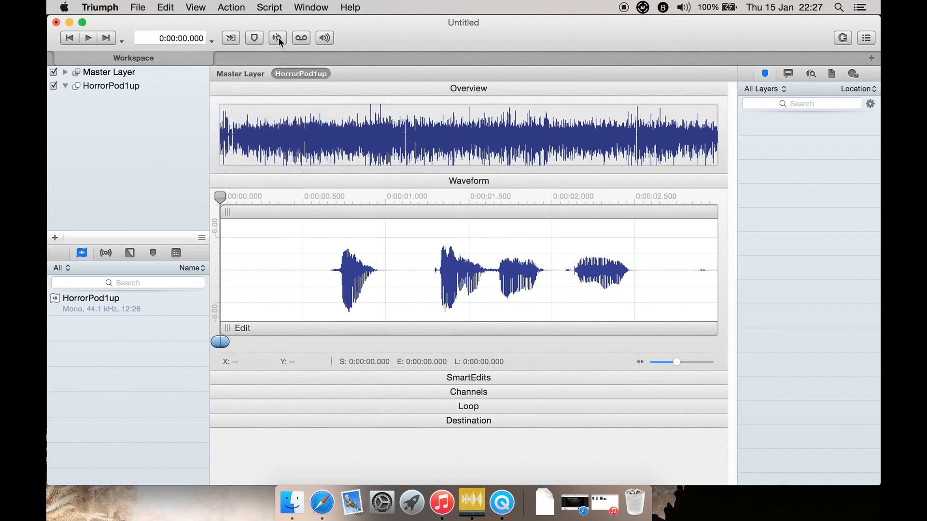
Analyze the audio content of the whole HorrorPod1up layer
{"action": "left_click", "coordinate": [279, 38]}
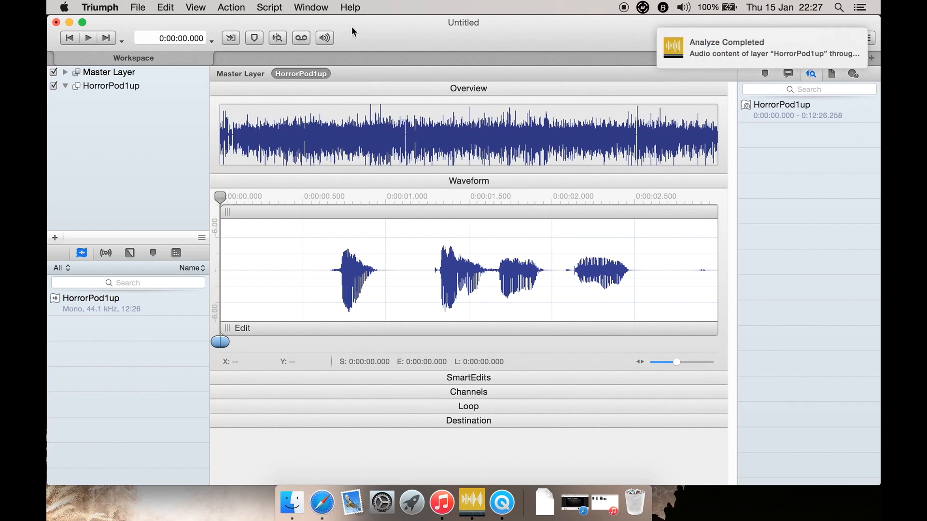
{"action": "left_click", "coordinate": [250, 7]}
{"action": "left_click", "coordinate": [250, 7]}
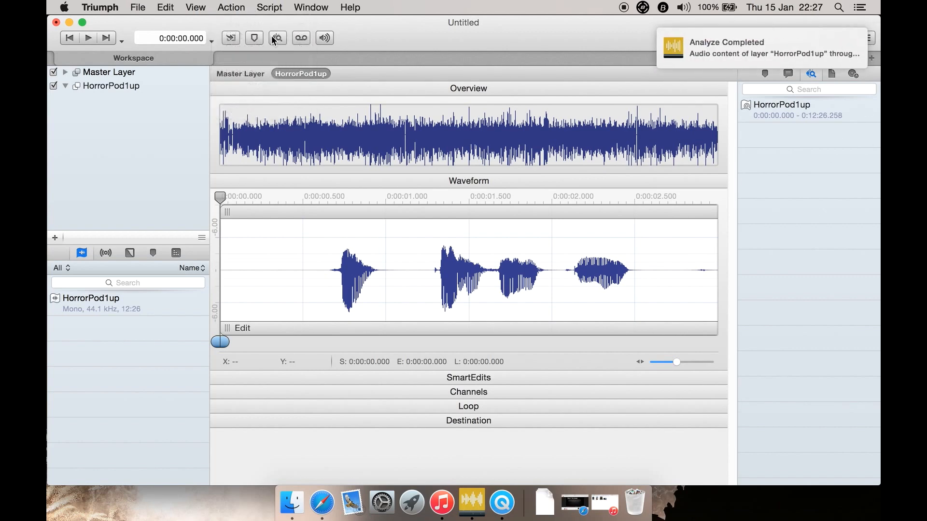
View the Varispeed and volume controls, and close them without changing the settings
{"action": "left_click", "coordinate": [299, 38]}
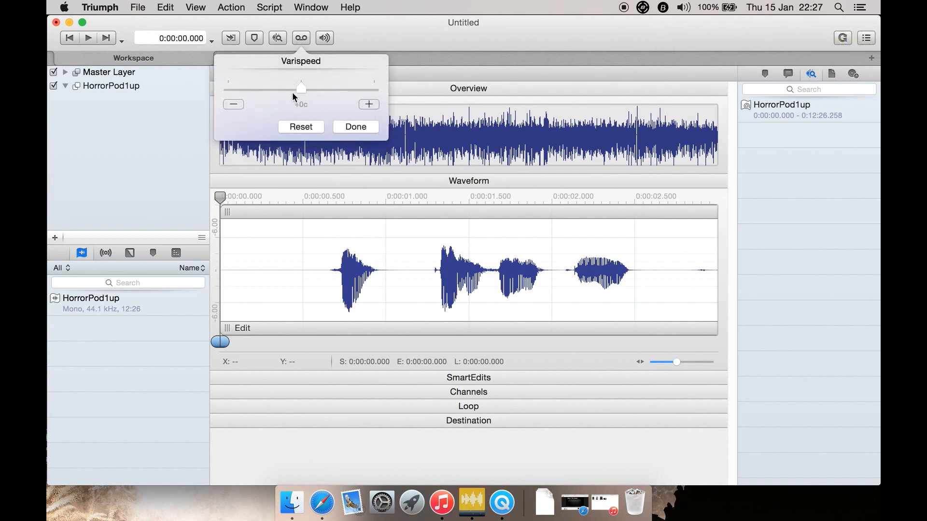
{"action": "left_click", "coordinate": [341, 126]}
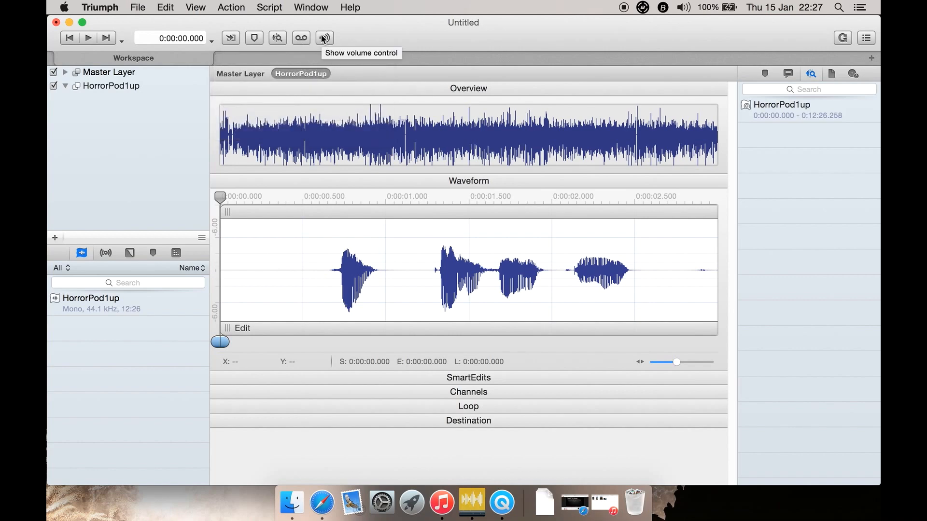
{"action": "left_click", "coordinate": [322, 38]}
{"action": "left_click", "coordinate": [322, 39]}
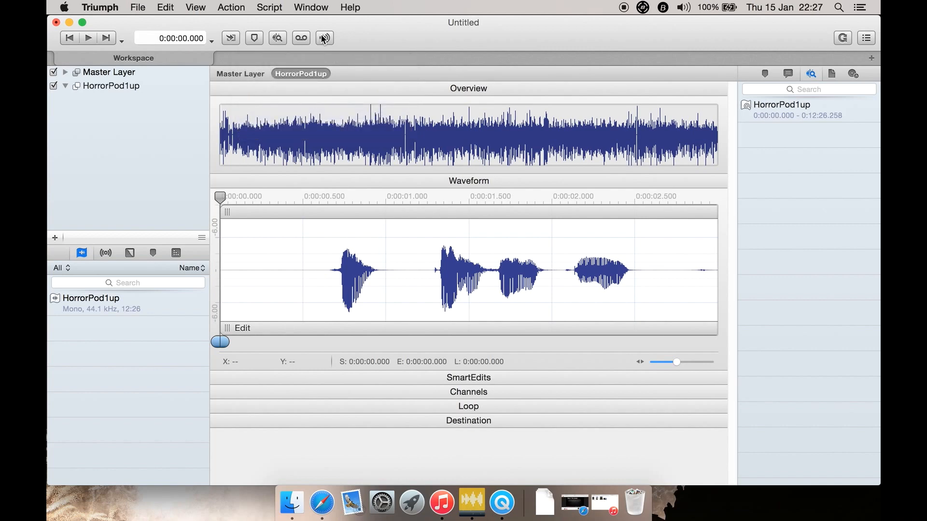
Open the General preferences and examine their settings, including the available Undo limits, leaving them as they are
{"action": "left_click", "coordinate": [107, 7]}
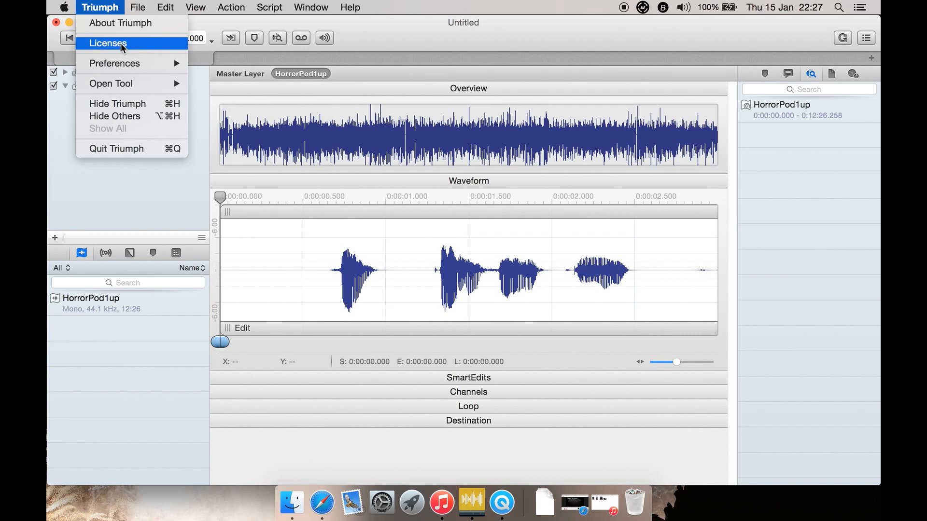
{"action": "mouse_move", "coordinate": [177, 84]}
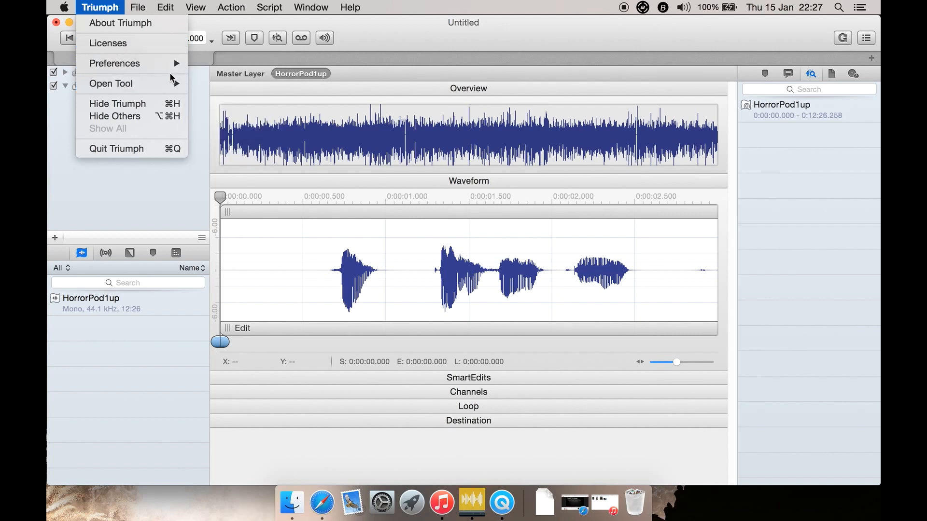
{"action": "mouse_move", "coordinate": [164, 63]}
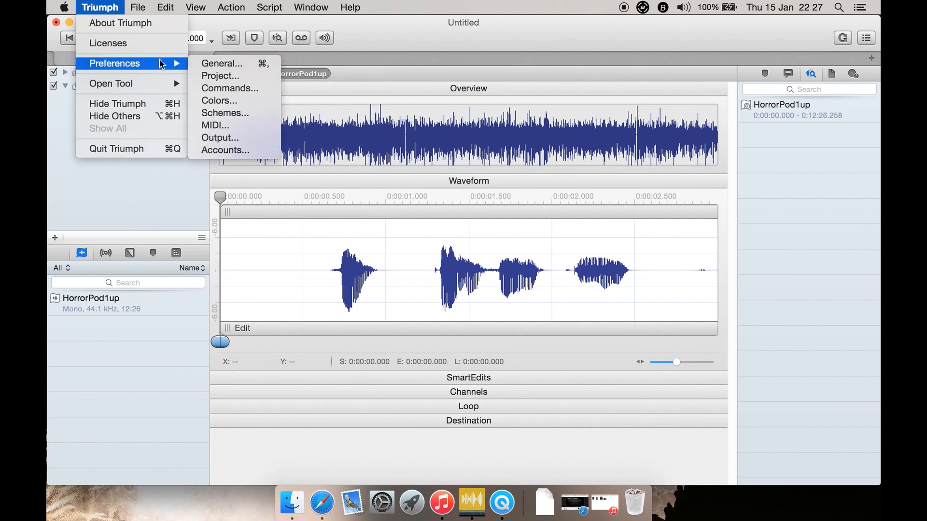
{"action": "left_click", "coordinate": [201, 63]}
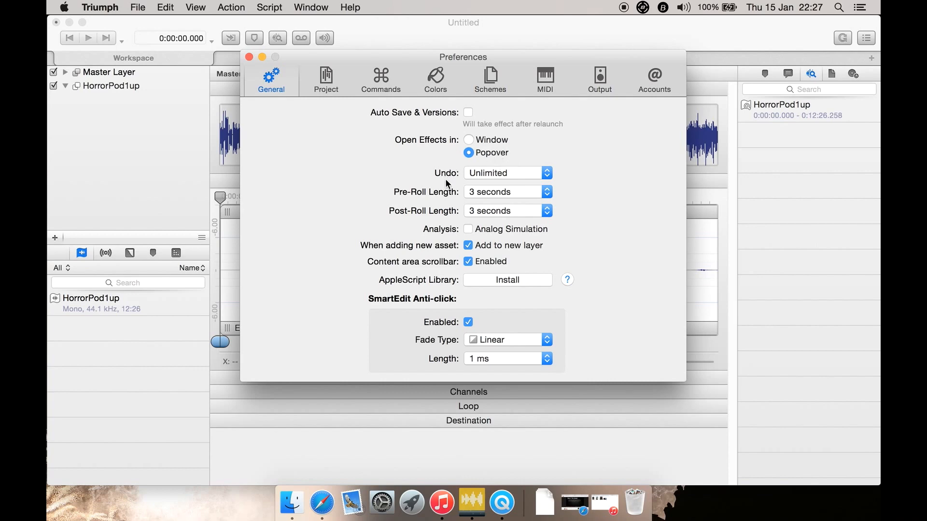
{"action": "left_click", "coordinate": [499, 174]}
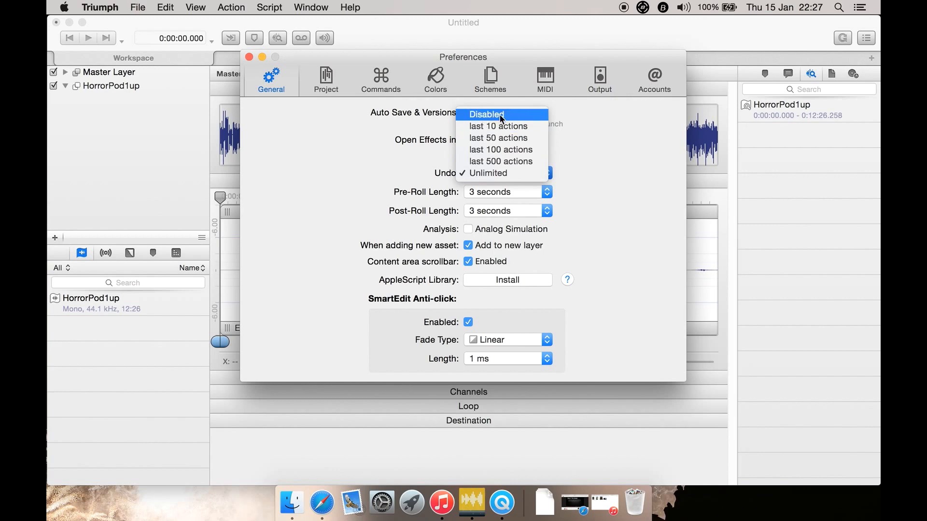
{"action": "left_click", "coordinate": [389, 147]}
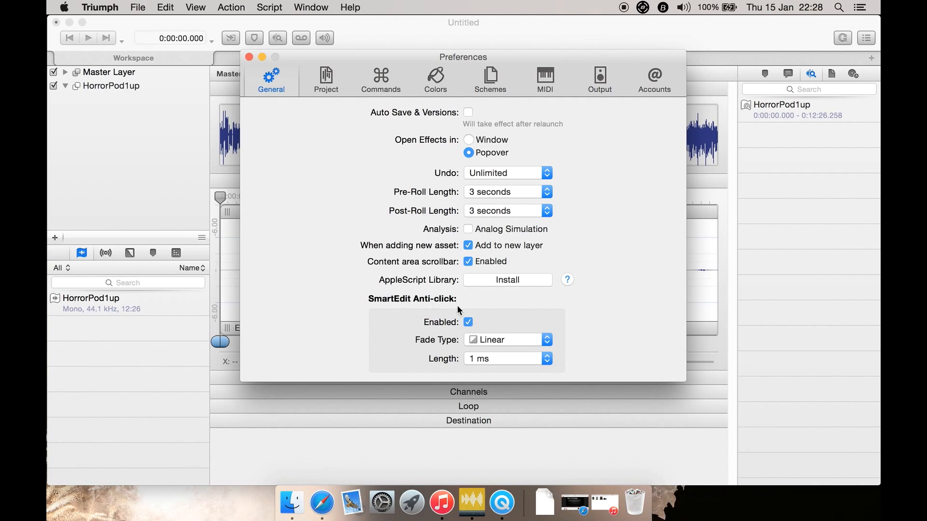
Review the Project, Commands, Colors, Schemes and MIDI preferences, leaving their settings as they are
{"action": "left_click", "coordinate": [326, 83]}
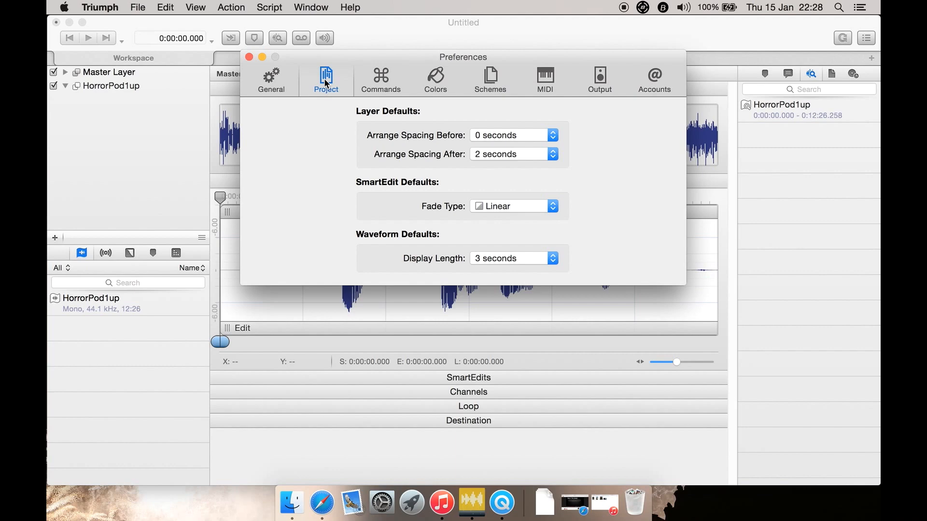
{"action": "left_click", "coordinate": [383, 82]}
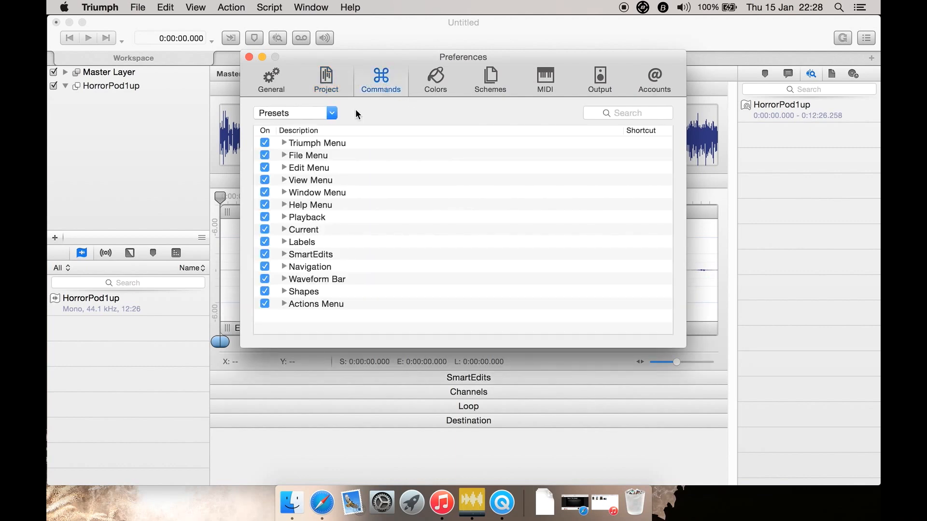
{"action": "left_click", "coordinate": [318, 108]}
{"action": "left_click", "coordinate": [374, 108]}
{"action": "left_click", "coordinate": [436, 82]}
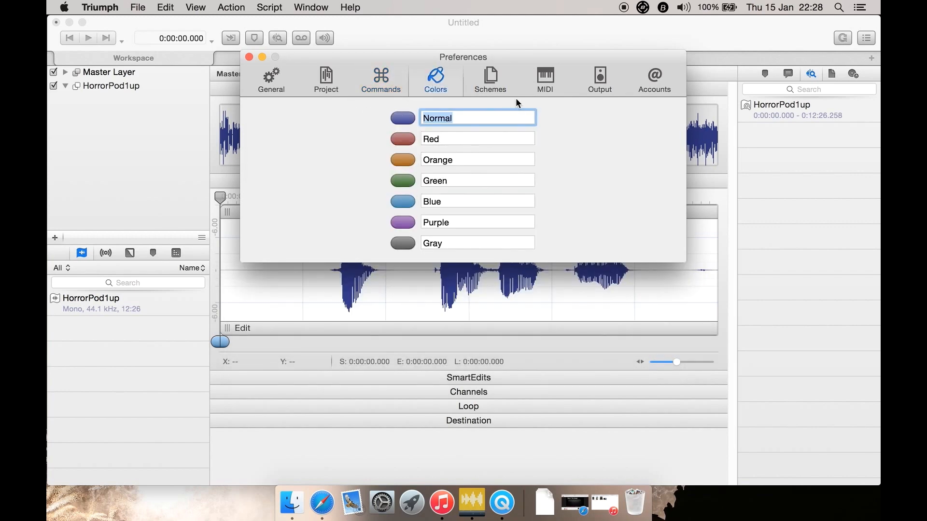
{"action": "left_click", "coordinate": [501, 90]}
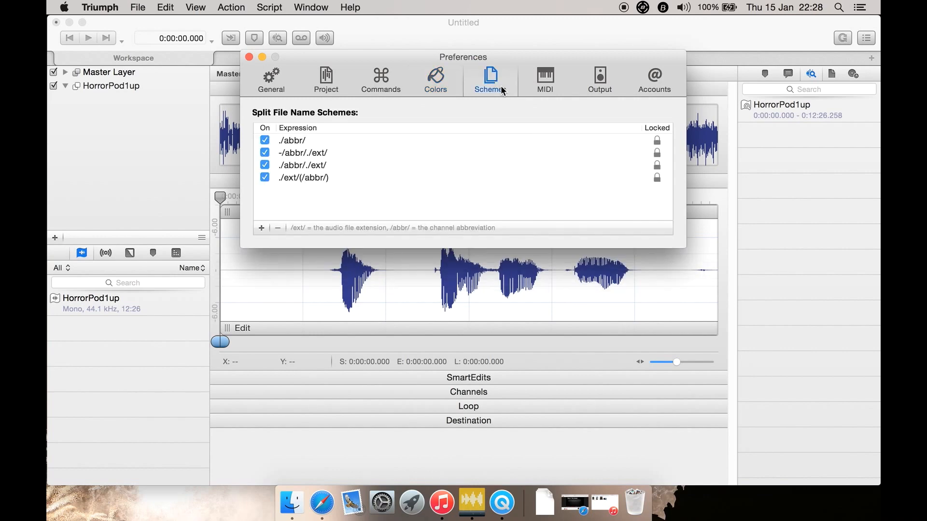
{"action": "left_click", "coordinate": [548, 84]}
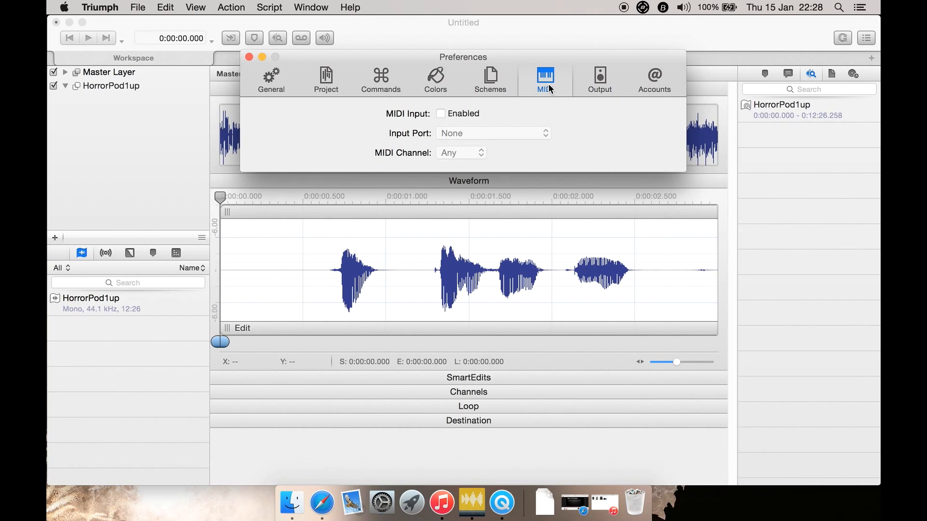
Set the audio output to Built-in Output, view its device configuration in Audio MIDI Setup, and quit that utility
{"action": "left_click", "coordinate": [594, 80]}
{"action": "left_click", "coordinate": [561, 116]}
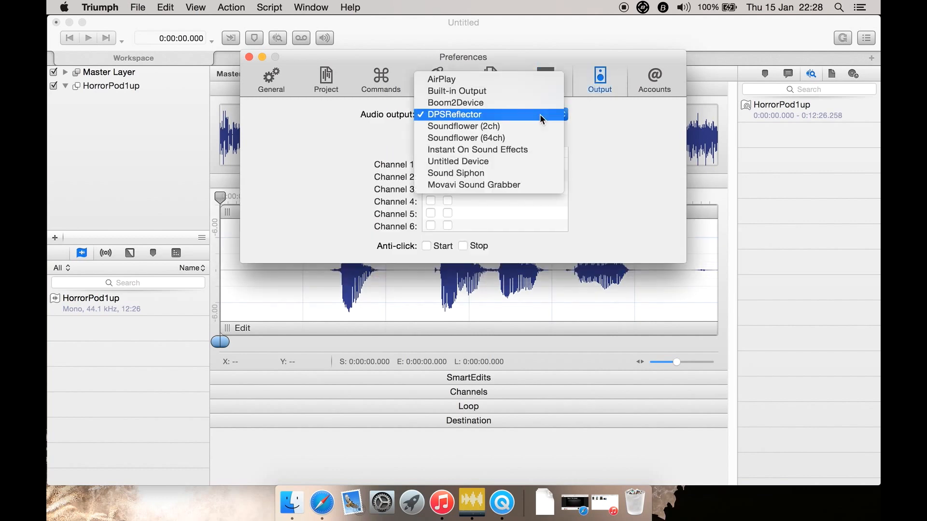
{"action": "left_click", "coordinate": [503, 90]}
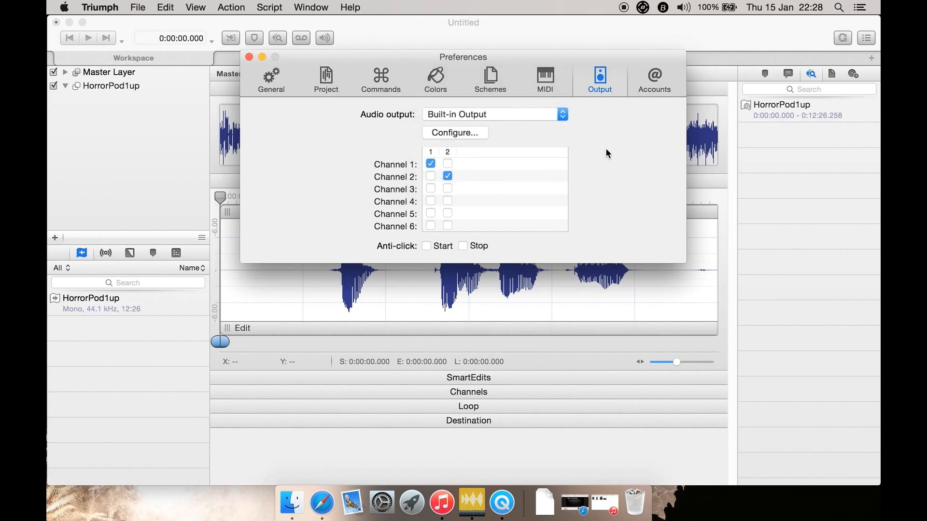
{"action": "left_click", "coordinate": [462, 132]}
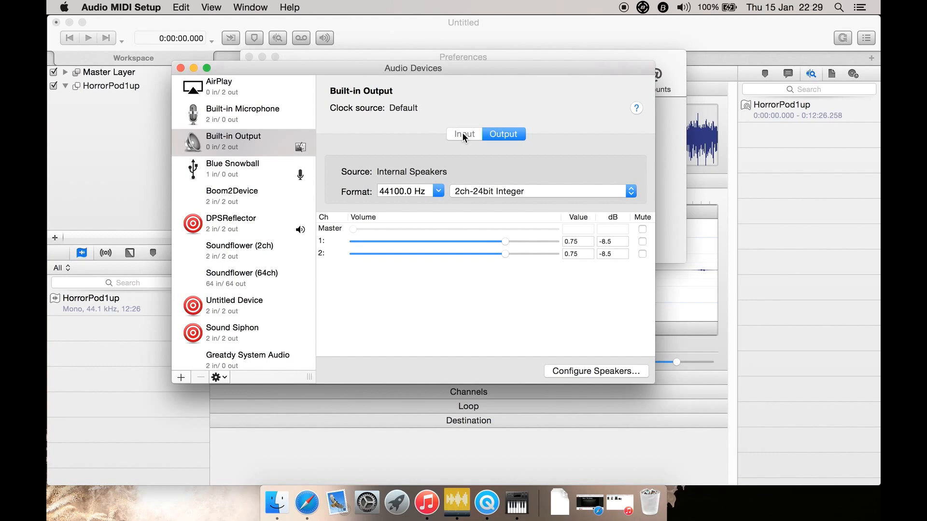
{"action": "key", "text": "super+q"}
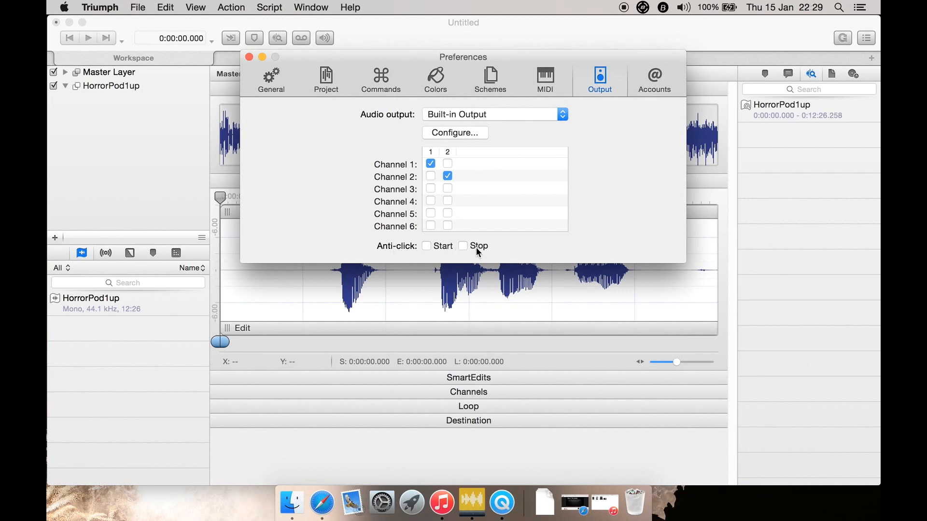
Review the SoundCloud and Dropbox account preferences without connecting either, and close the Preferences window
{"action": "left_click", "coordinate": [655, 85]}
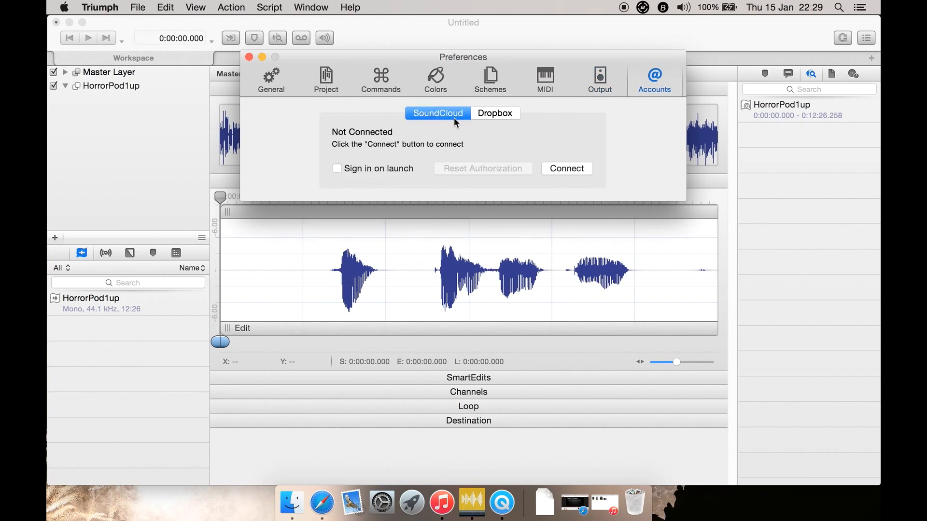
{"action": "left_click", "coordinate": [495, 114]}
{"action": "left_click", "coordinate": [440, 113]}
{"action": "left_click", "coordinate": [273, 79]}
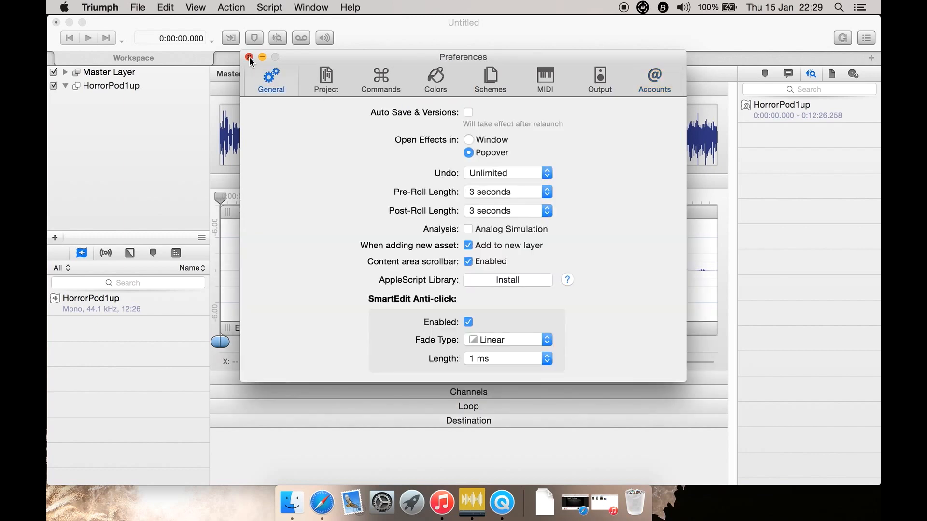
{"action": "left_click", "coordinate": [249, 57]}
Review the workspace settings, including the available surround channel formats, and close them with Channels left on Automatic
{"action": "left_click", "coordinate": [143, 8]}
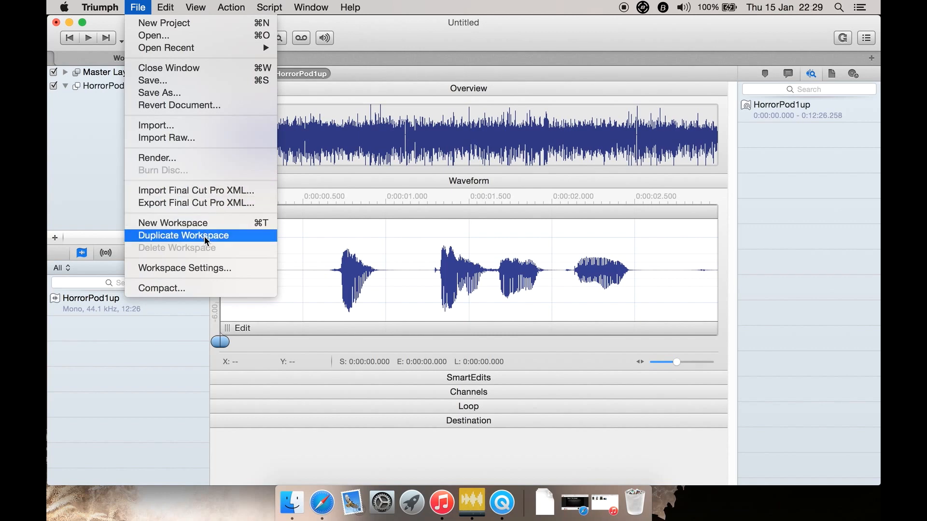
{"action": "left_click", "coordinate": [207, 269]}
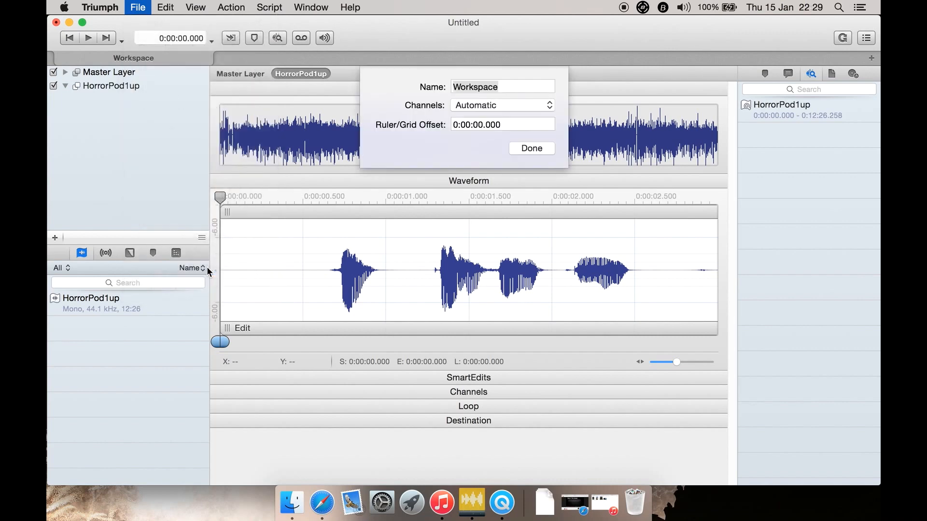
{"action": "left_click", "coordinate": [486, 105]}
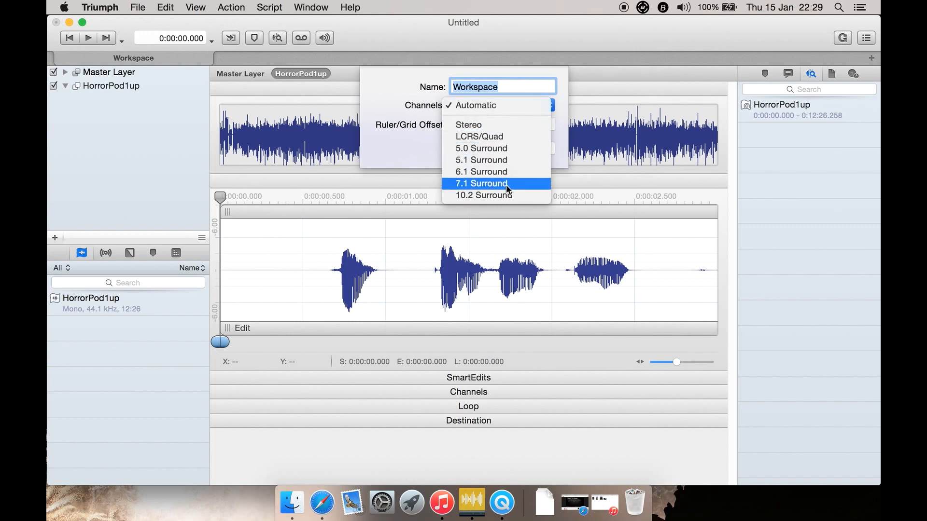
{"action": "left_click", "coordinate": [392, 112]}
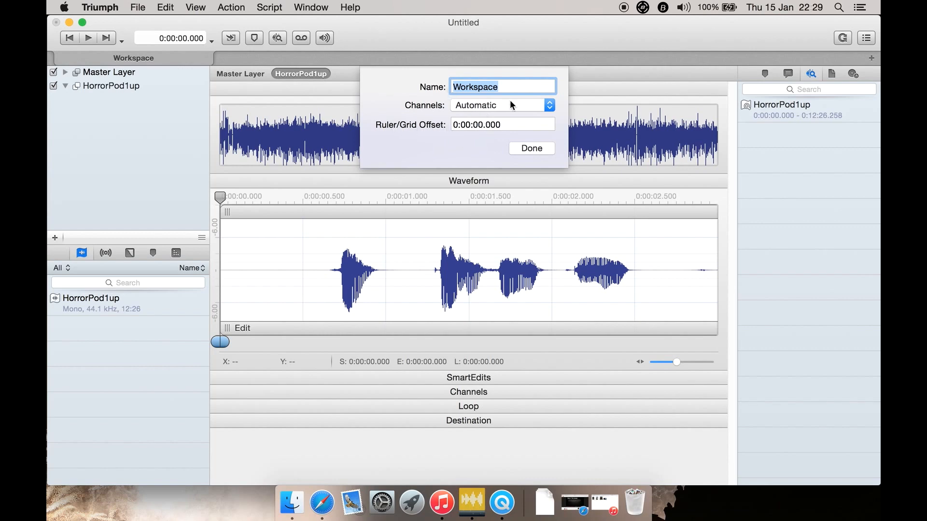
{"action": "left_click", "coordinate": [520, 149]}
Look over the project file and editing commands, and view the toolbar customization options without changing the toolbar
{"action": "left_click", "coordinate": [175, 7]}
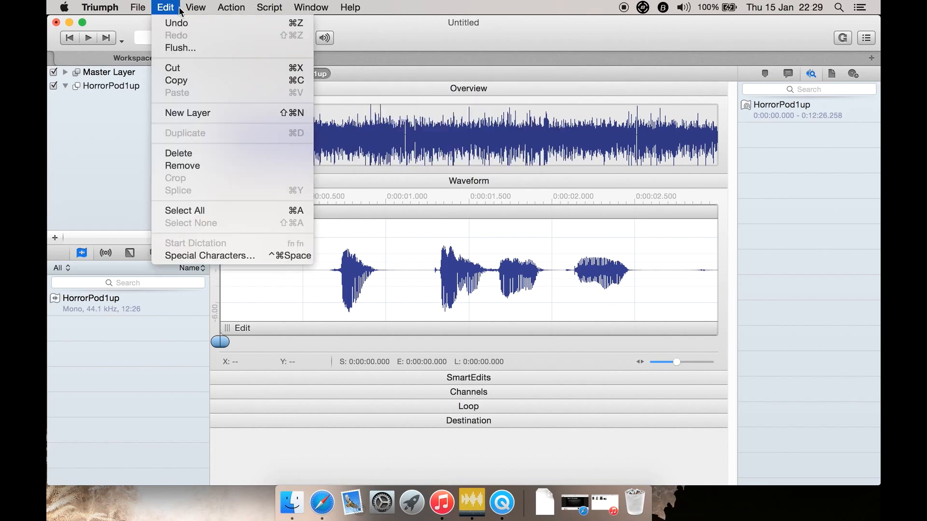
{"action": "mouse_move", "coordinate": [145, 7]}
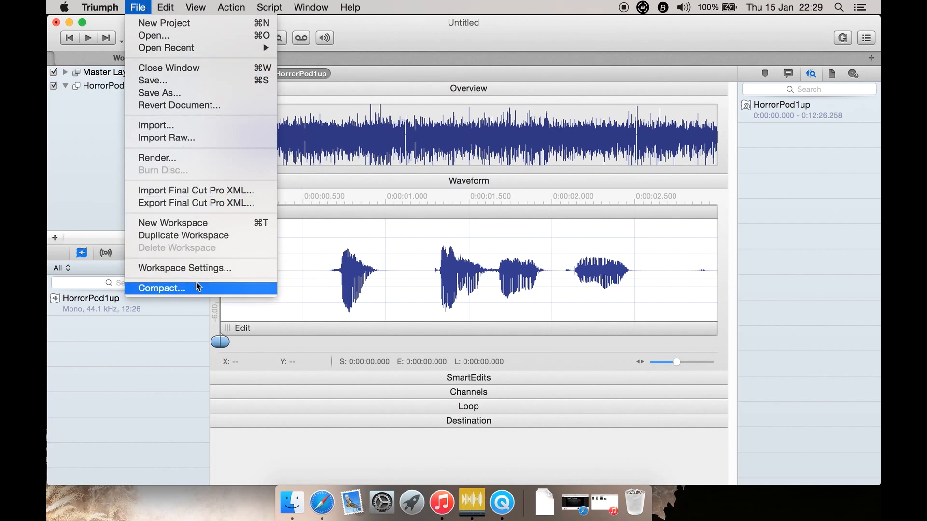
{"action": "mouse_move", "coordinate": [178, 9]}
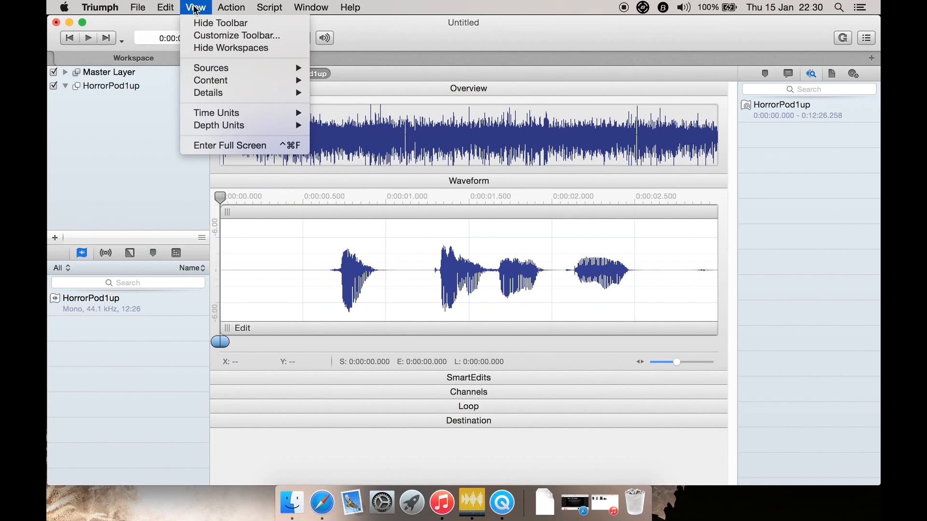
{"action": "left_click", "coordinate": [205, 36]}
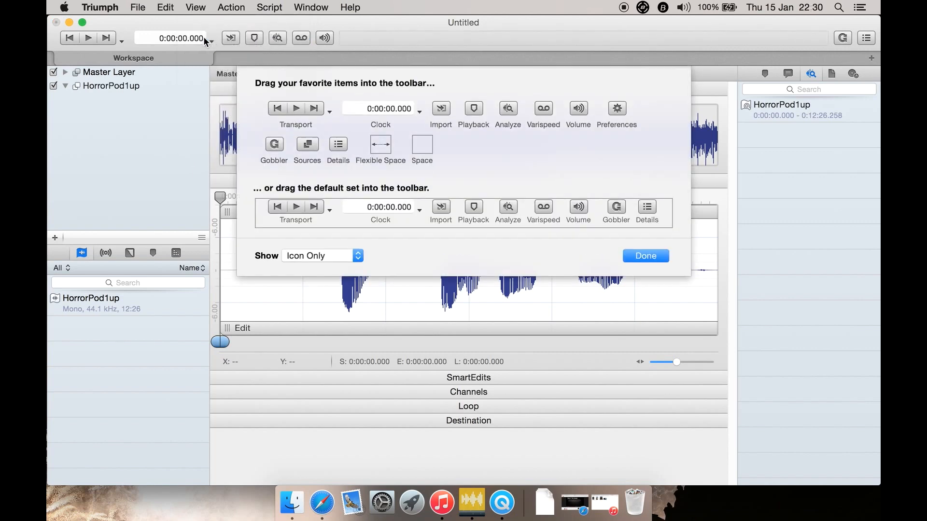
{"action": "left_click", "coordinate": [645, 257]}
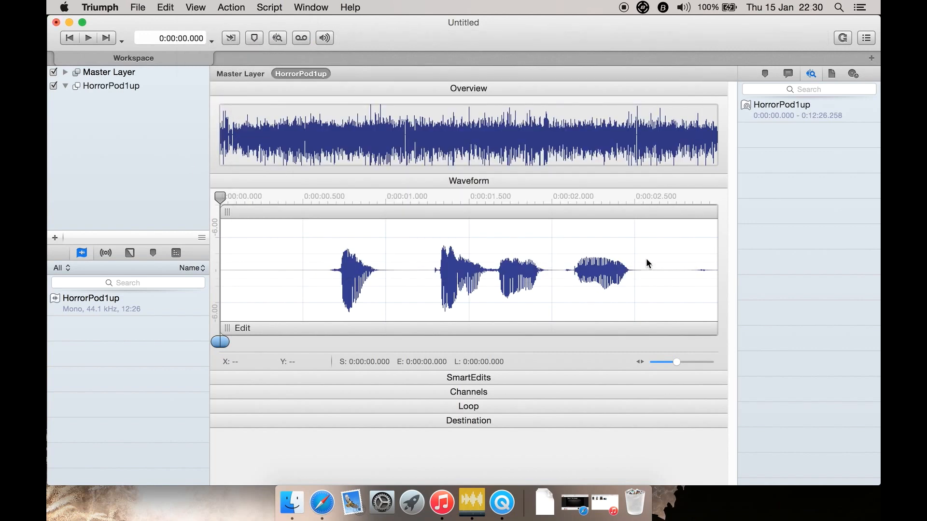
Hide the workspaces bar and show it again
{"action": "left_click", "coordinate": [195, 7]}
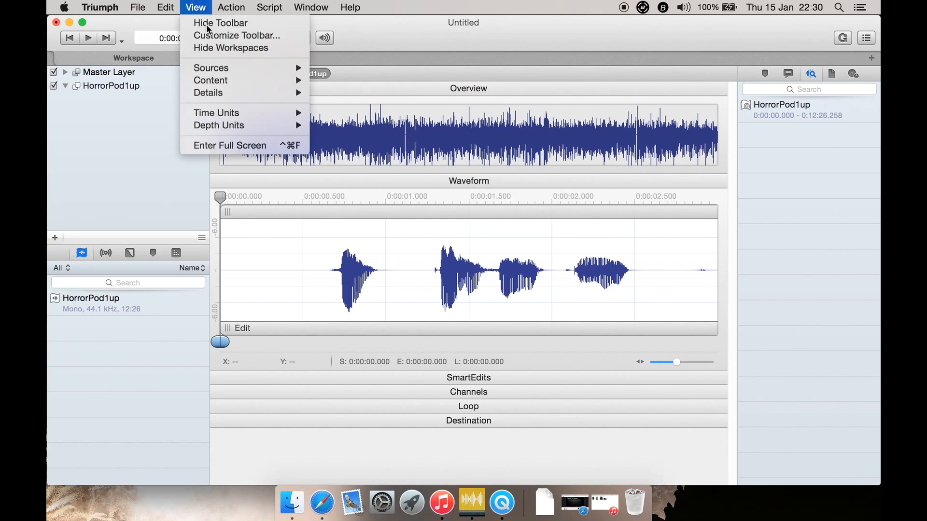
{"action": "left_click", "coordinate": [228, 48]}
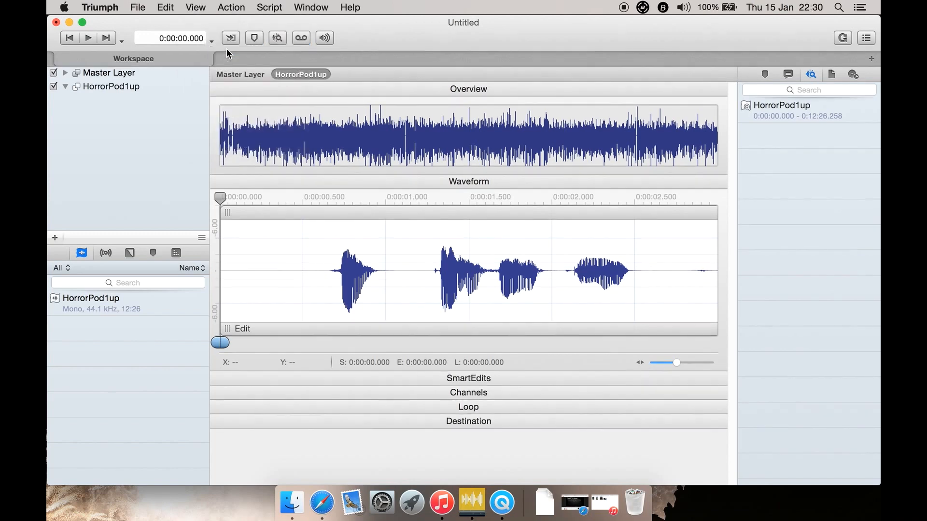
{"action": "left_click", "coordinate": [202, 6]}
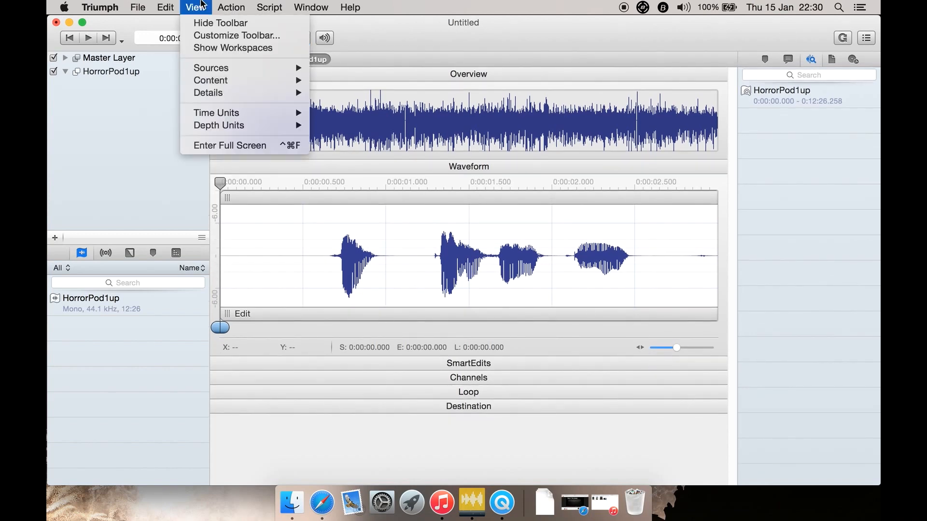
{"action": "left_click", "coordinate": [212, 47]}
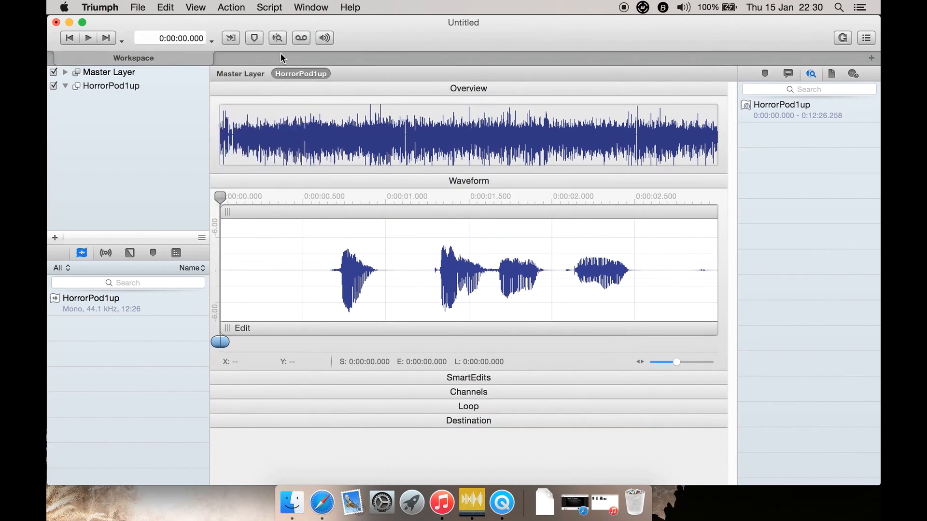
Review the view options for content sections, time units and depth units, and switch the window to full screen
{"action": "left_click", "coordinate": [201, 7]}
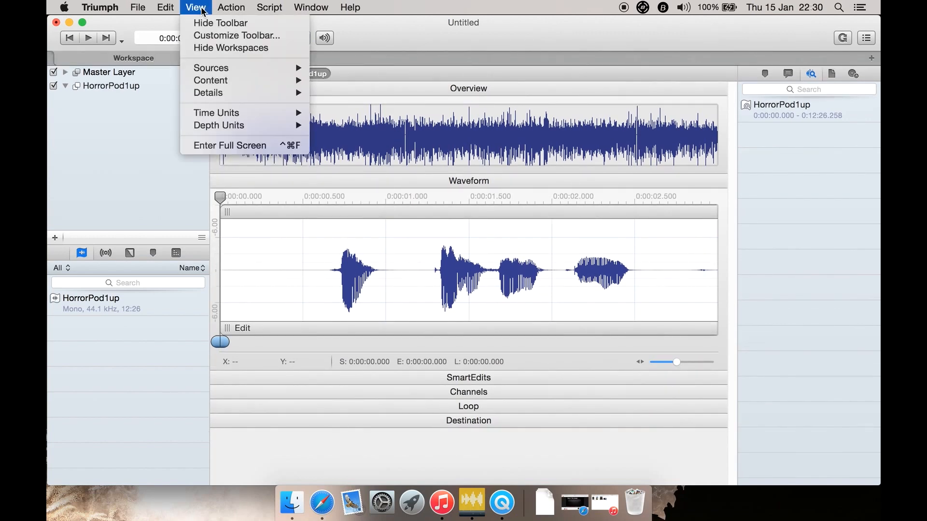
{"action": "mouse_move", "coordinate": [215, 67]}
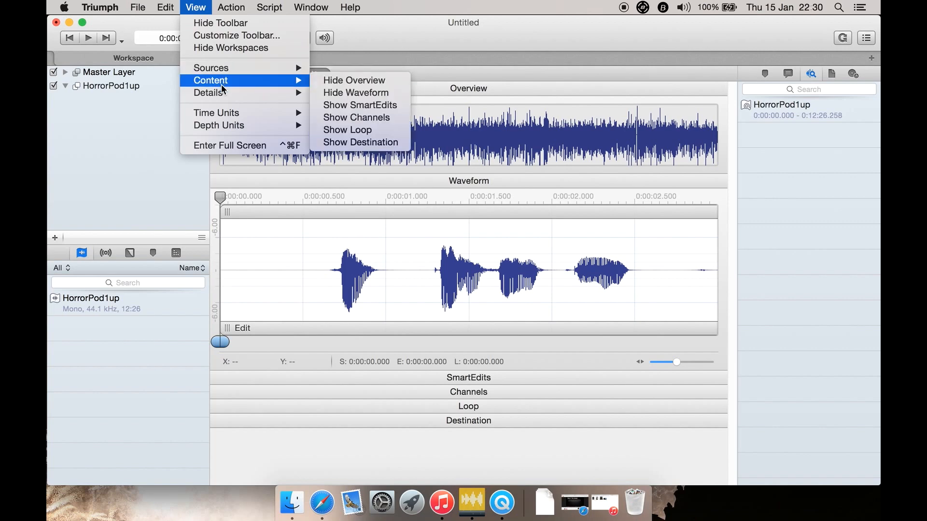
{"action": "mouse_move", "coordinate": [225, 96]}
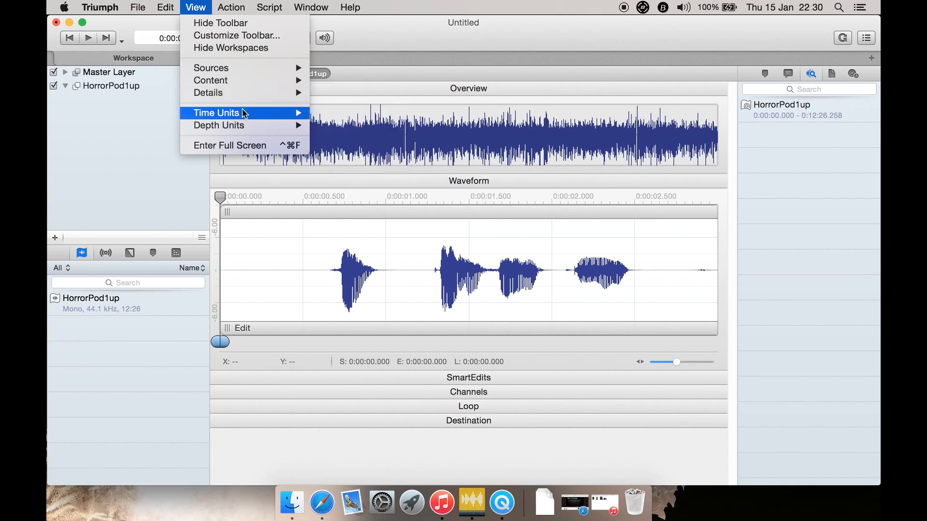
{"action": "mouse_move", "coordinate": [247, 114]}
{"action": "mouse_move", "coordinate": [254, 130]}
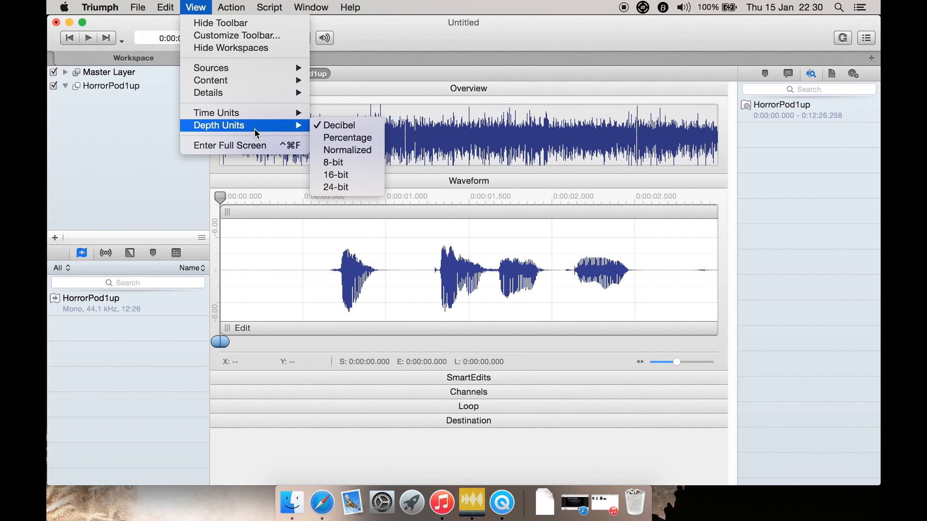
{"action": "left_click", "coordinate": [266, 145]}
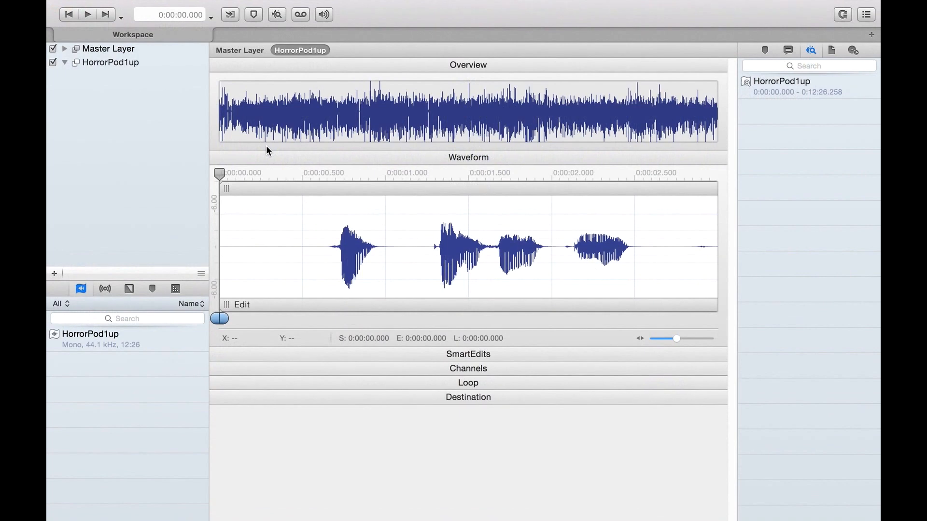
Examine the available actions for the project, including the Render formats and the Flatten options, without running any
{"action": "left_click", "coordinate": [231, 7]}
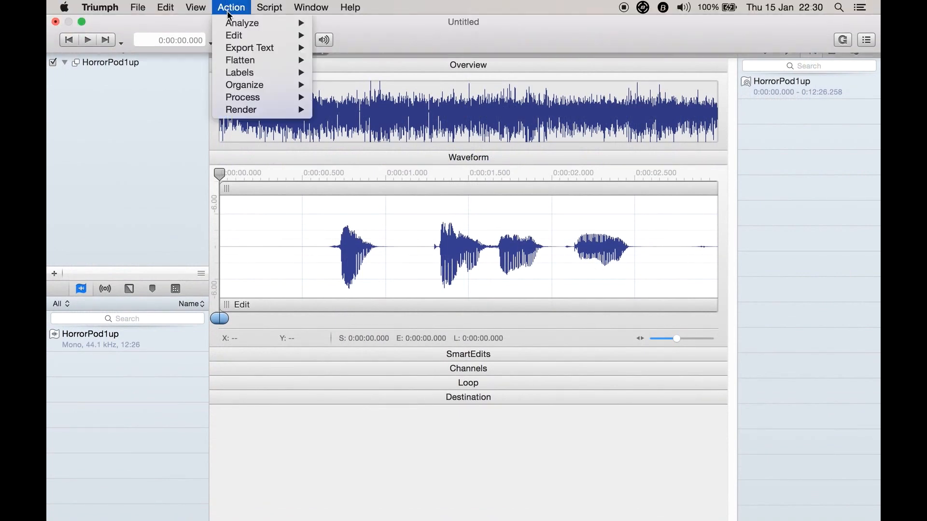
{"action": "mouse_move", "coordinate": [257, 103]}
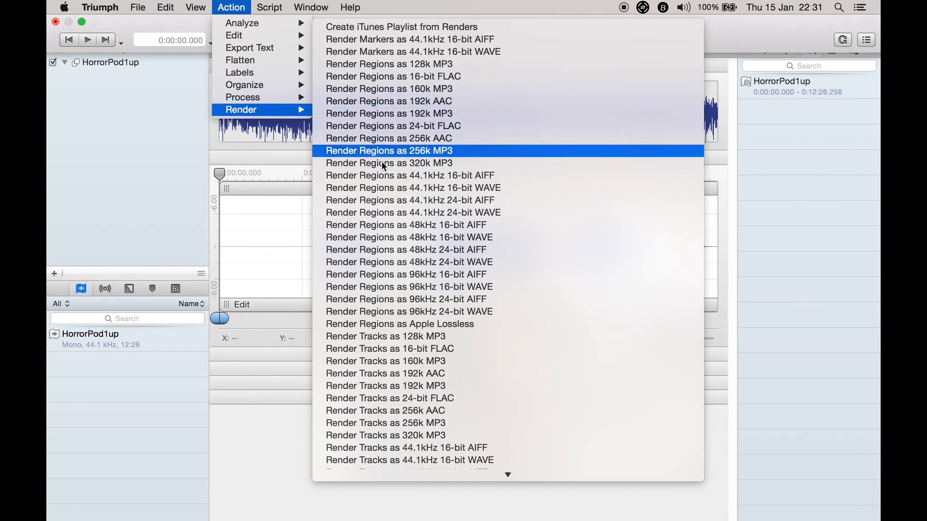
{"action": "scroll", "coordinate": [382, 212], "scroll_direction": "down", "scroll_amount": 15}
{"action": "scroll", "coordinate": [381, 212], "scroll_direction": "down", "scroll_amount": 5}
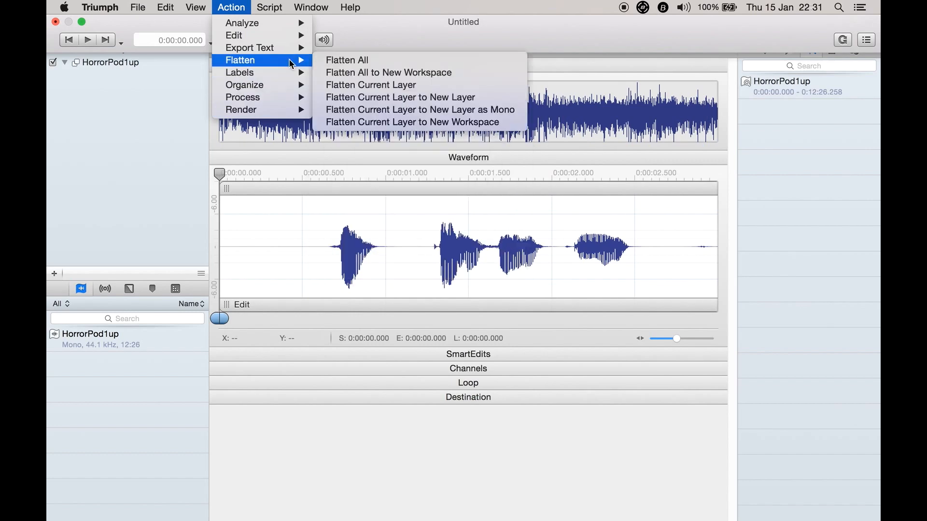
Review the scripting, window layout and help commands, including the user guides and support options
{"action": "mouse_move", "coordinate": [281, 13]}
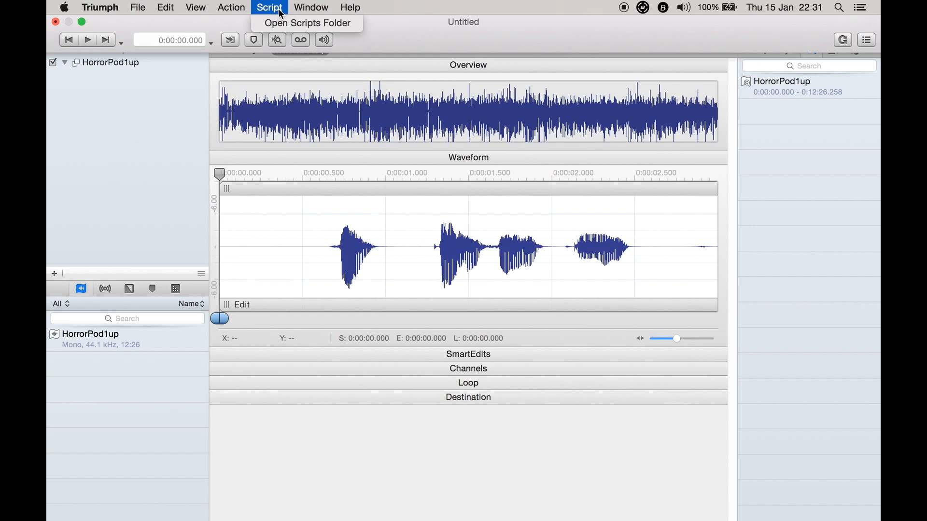
{"action": "mouse_move", "coordinate": [310, 10]}
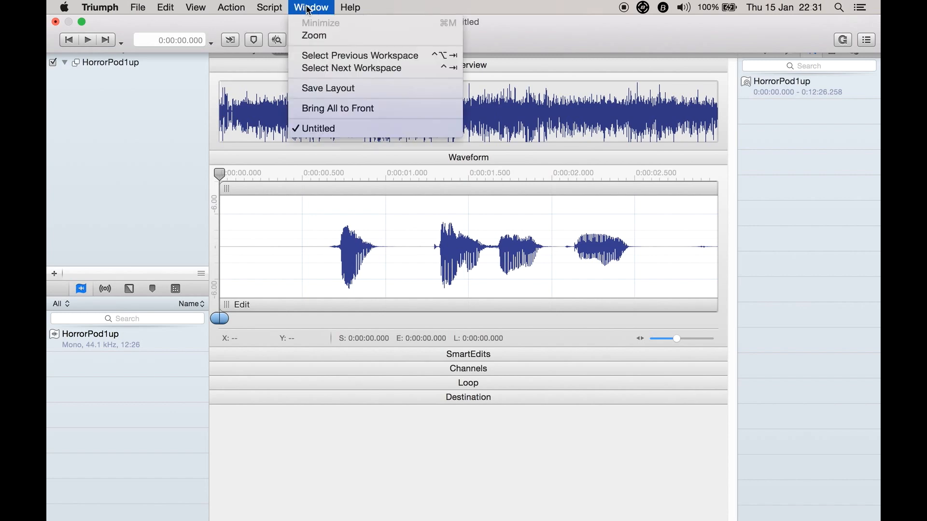
{"action": "mouse_move", "coordinate": [344, 6]}
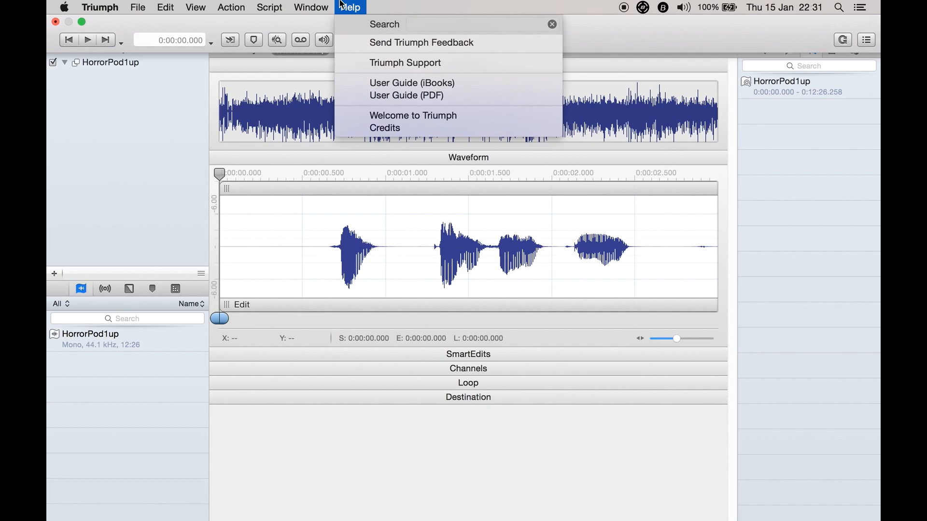
Review the Welcome to Triumph window, including its user guide and newsletter options, and close it
{"action": "left_click", "coordinate": [381, 115]}
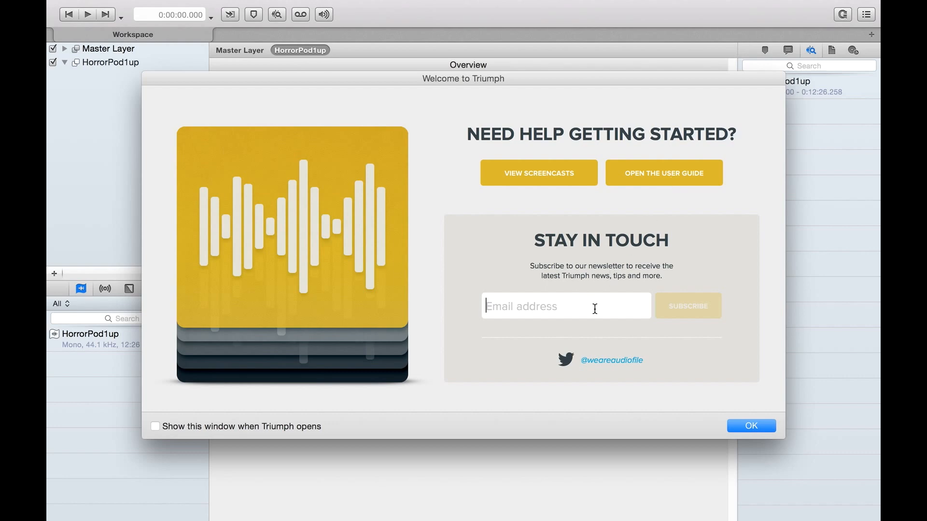
{"action": "left_click", "coordinate": [665, 179]}
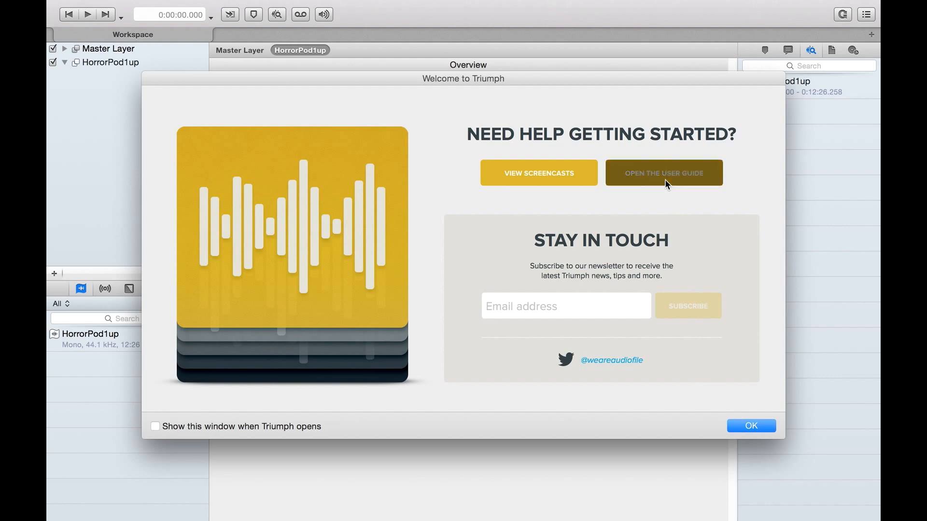
{"action": "left_click", "coordinate": [748, 426]}
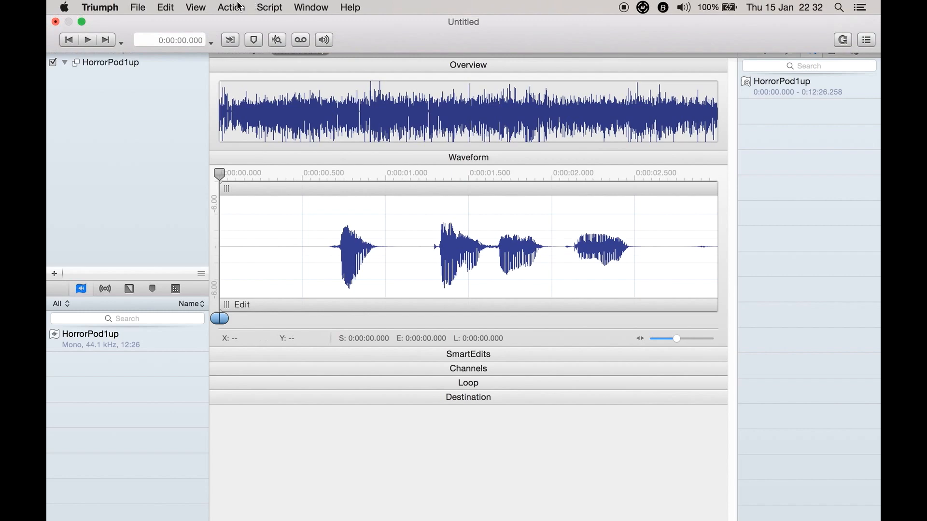
{"action": "left_click", "coordinate": [239, 6]}
{"action": "left_click", "coordinate": [276, 5]}
Hide the inspector sidebar, check the Gobbler backup option for the document and dismiss it
{"action": "left_click", "coordinate": [873, 39]}
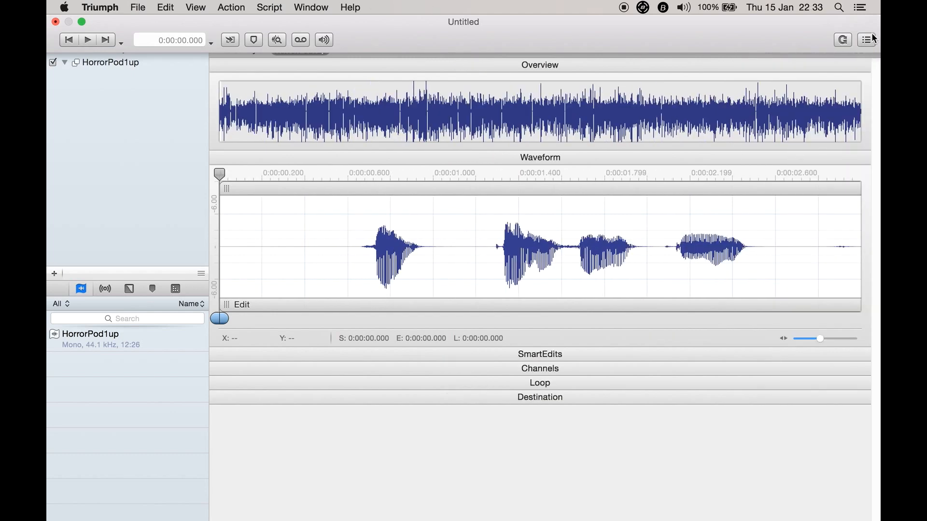
{"action": "left_click", "coordinate": [873, 39]}
{"action": "left_click", "coordinate": [868, 40]}
{"action": "left_click", "coordinate": [843, 40]}
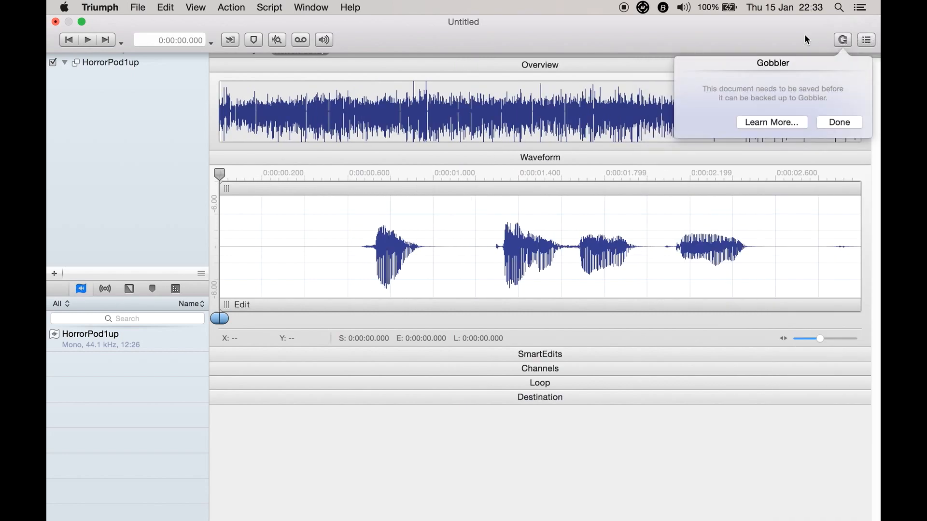
{"action": "left_click", "coordinate": [838, 122]}
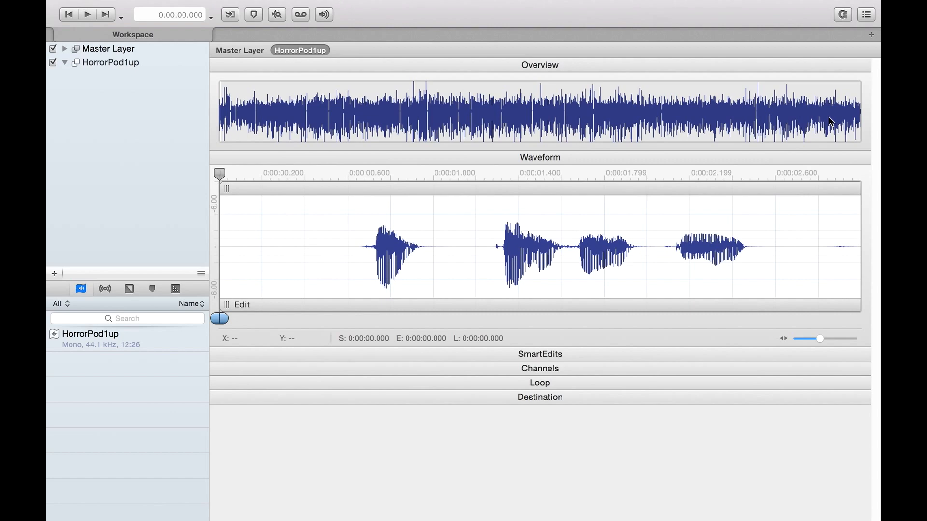
Clear the "dialog" search from the effects library and add the AUParametricEQ effect to the HorrorPod1up layer
{"action": "left_click", "coordinate": [105, 289]}
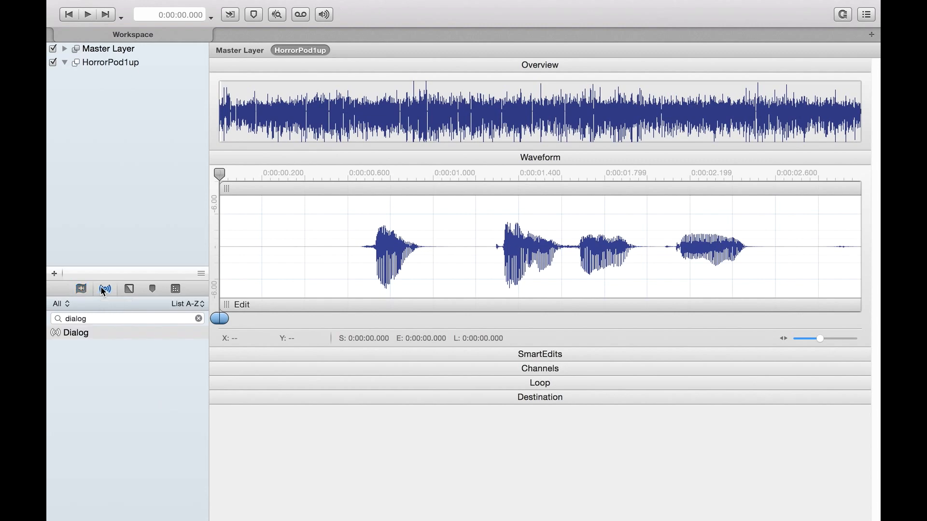
{"action": "left_click", "coordinate": [198, 318]}
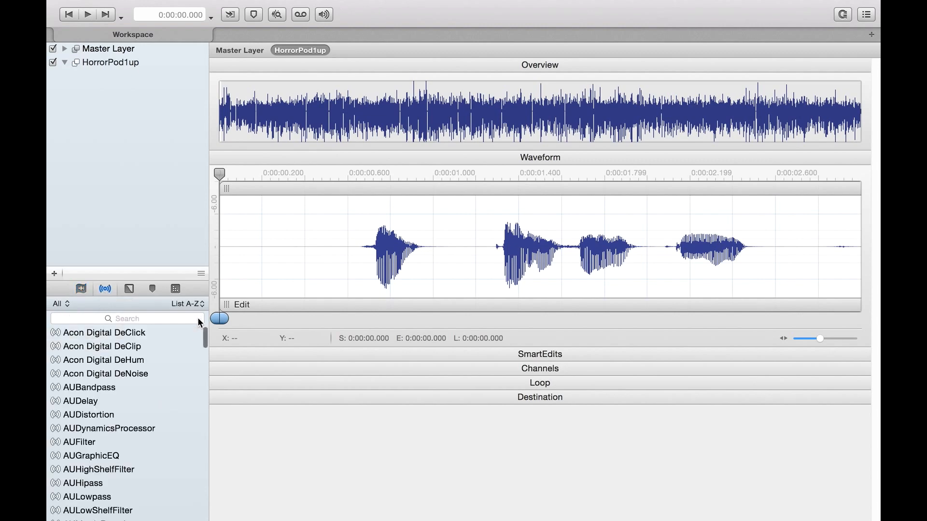
{"action": "scroll", "coordinate": [76, 377], "scroll_direction": "down", "scroll_amount": 5}
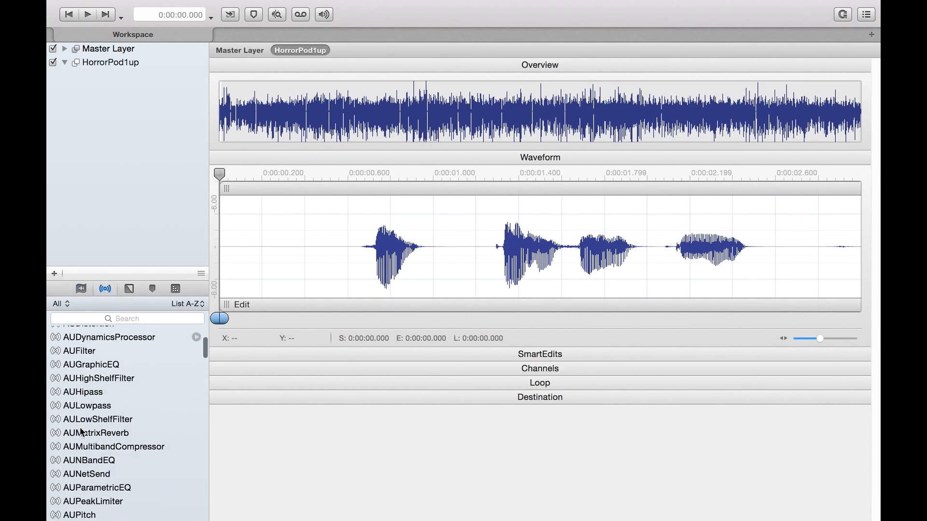
{"action": "scroll", "coordinate": [82, 432], "scroll_direction": "down", "scroll_amount": 3}
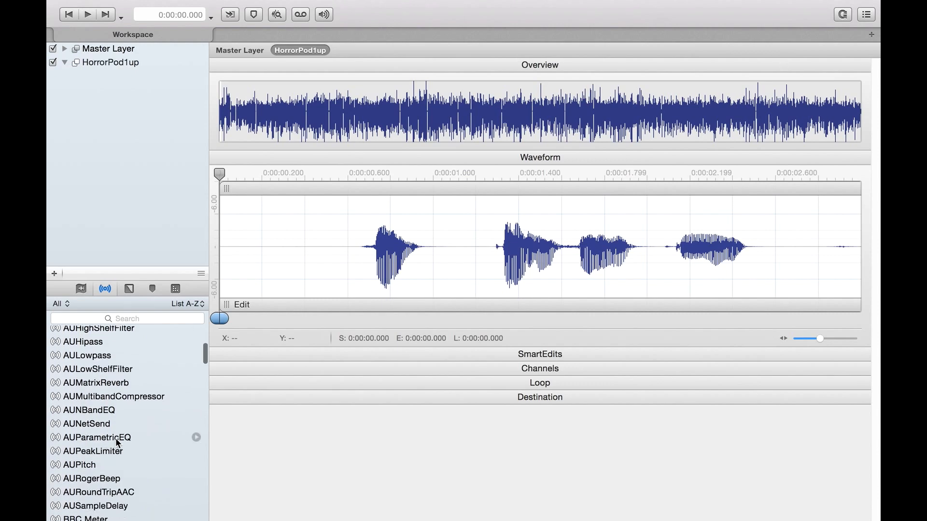
{"action": "left_click_drag", "start_coordinate": [119, 443], "coordinate": [126, 137]}
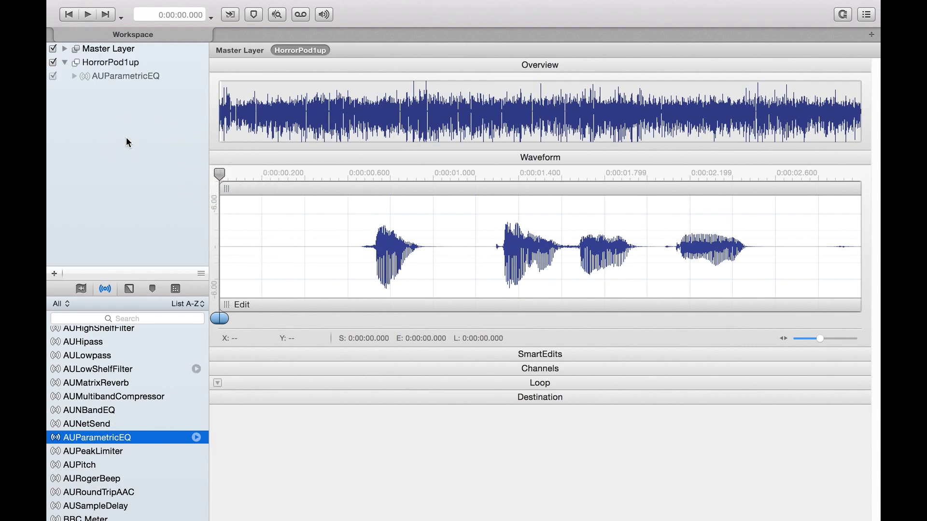
Open the AUParametricEQ settings on the HorrorPod1up layer and boost the band about 11 dB at about 140 Hz
{"action": "left_click", "coordinate": [69, 77]}
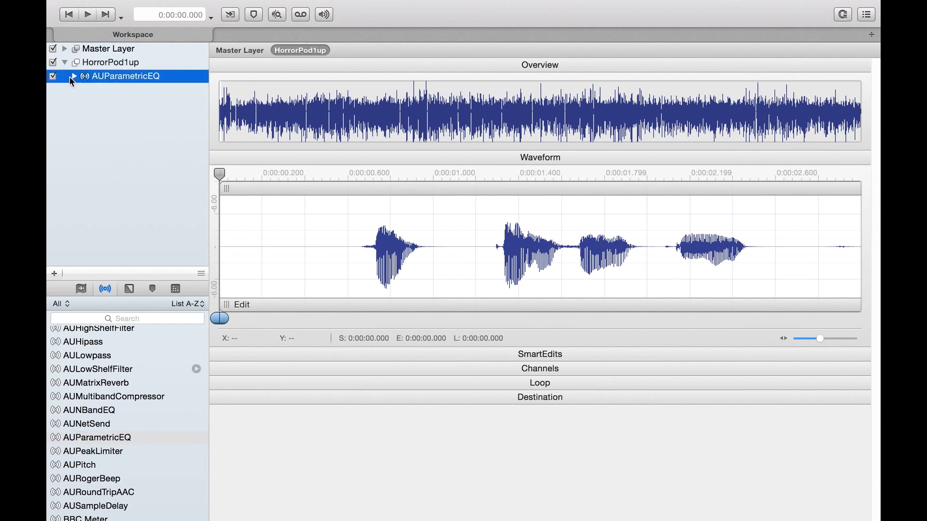
{"action": "left_click", "coordinate": [72, 76]}
{"action": "left_click", "coordinate": [200, 77]}
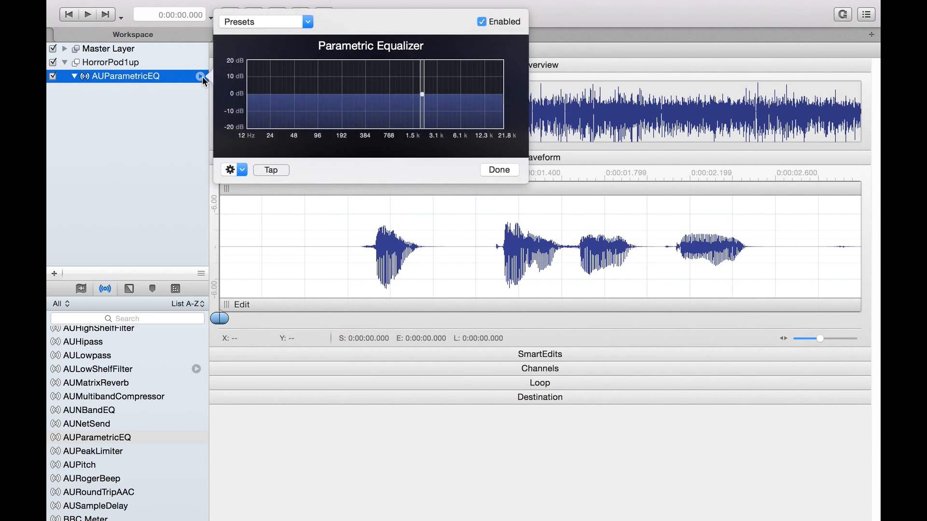
{"action": "left_click_drag", "start_coordinate": [423, 94], "coordinate": [332, 78]}
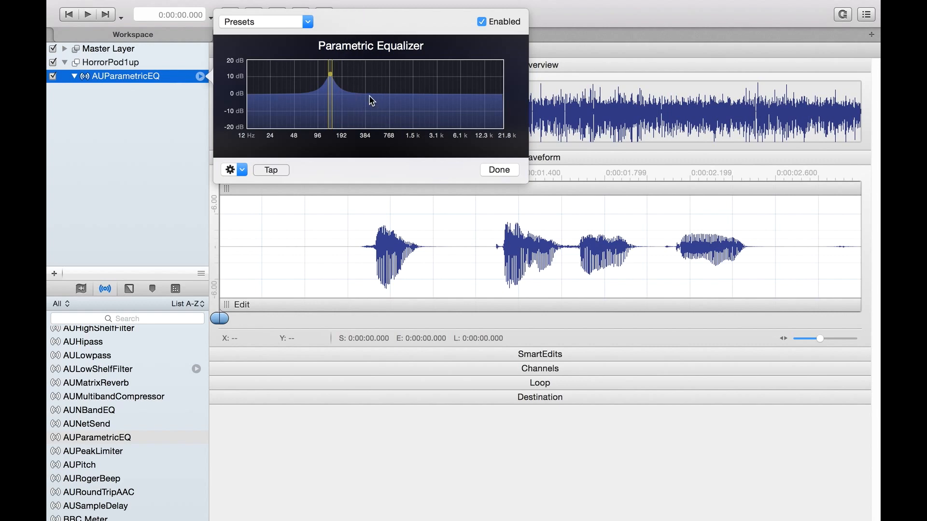
Review the equalizer's preset options, including the User presets, and close its settings
{"action": "left_click", "coordinate": [308, 22]}
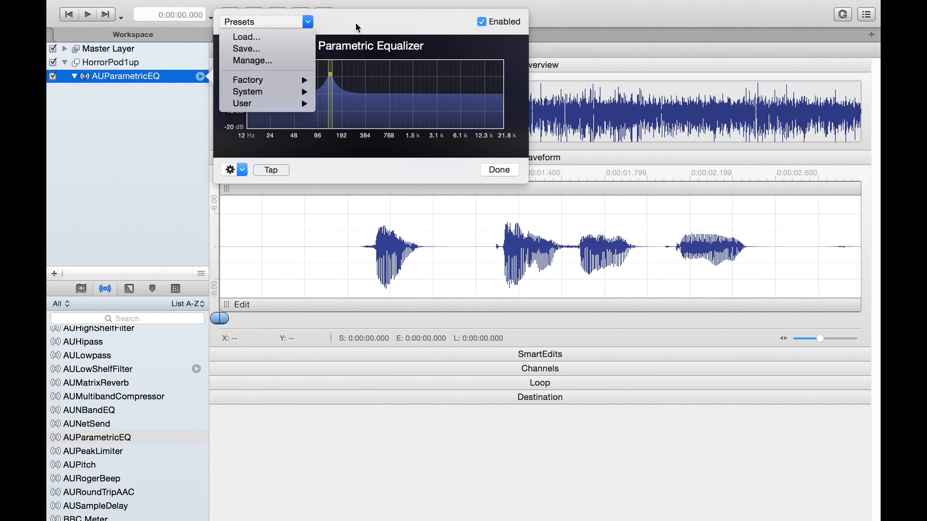
{"action": "mouse_move", "coordinate": [294, 110]}
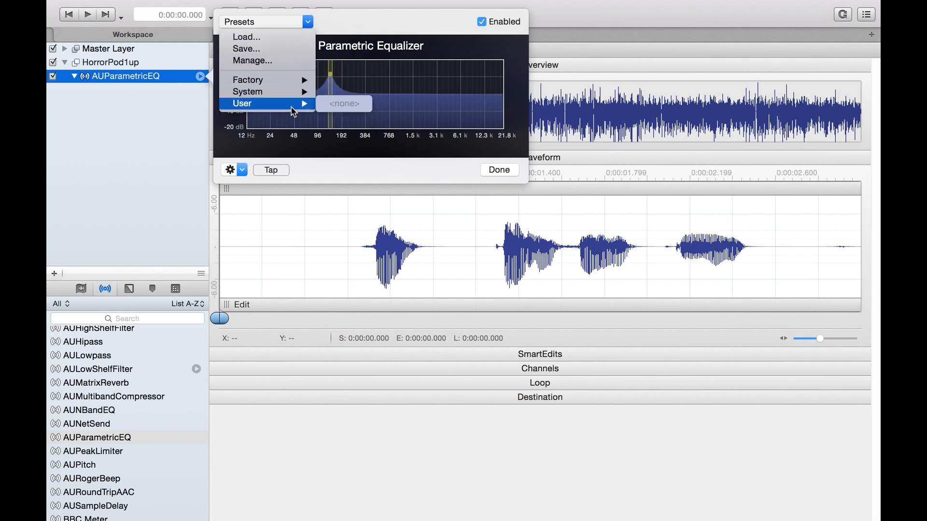
{"action": "left_click", "coordinate": [397, 30]}
{"action": "left_click", "coordinate": [497, 170]}
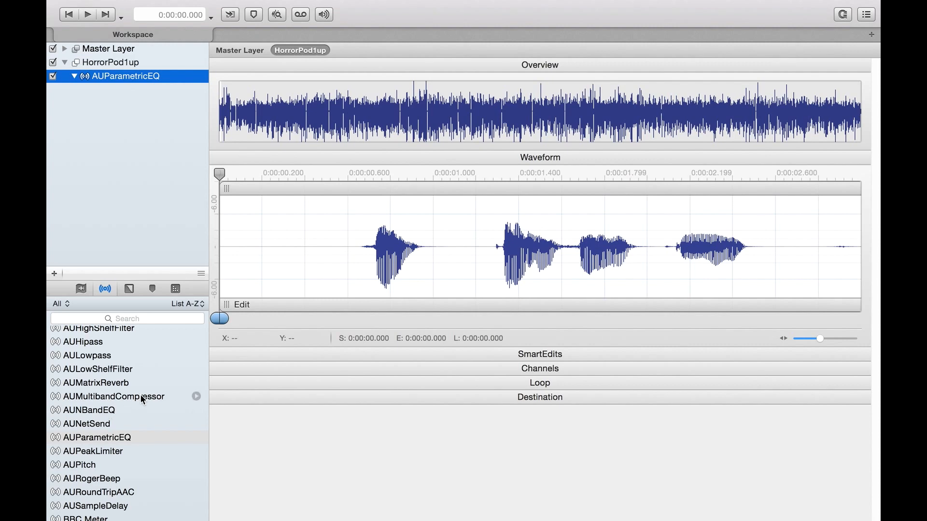
{"action": "scroll", "coordinate": [121, 415], "scroll_direction": "down", "scroll_amount": 3}
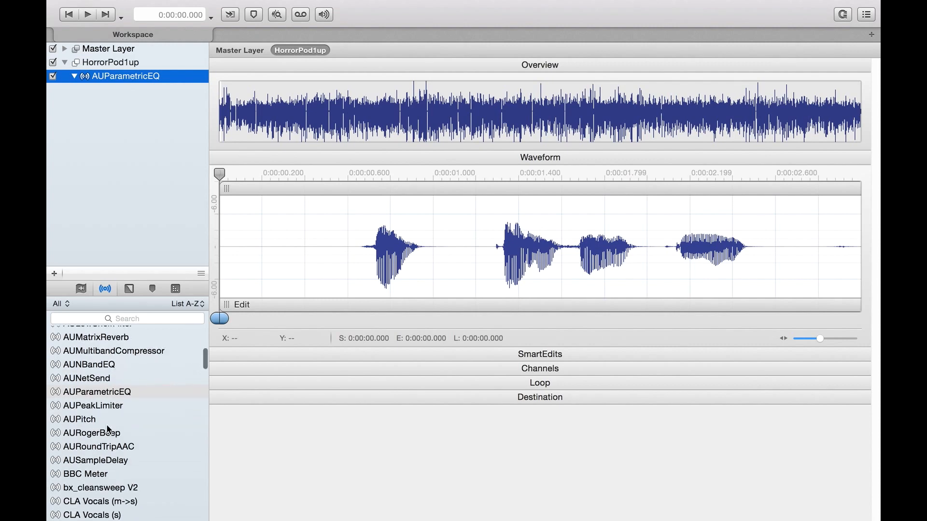
{"action": "scroll", "coordinate": [109, 430], "scroll_direction": "up", "scroll_amount": 4}
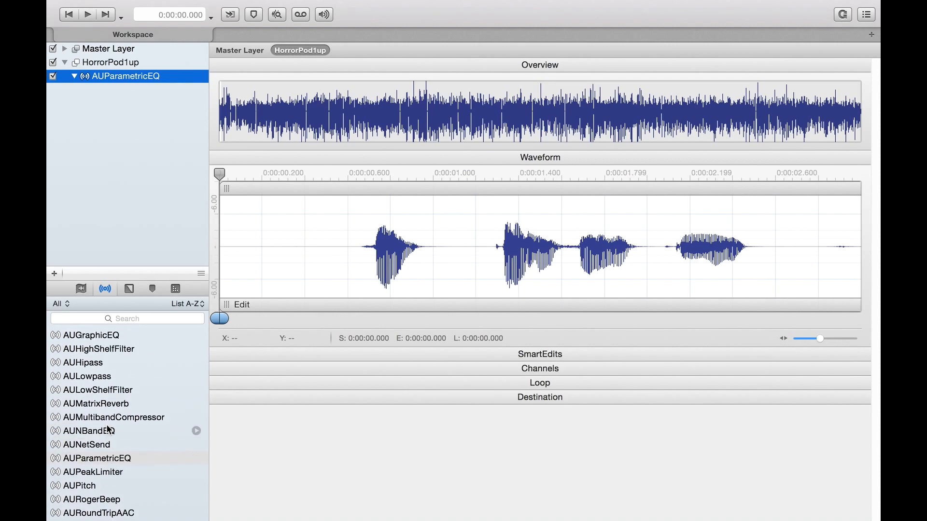
{"action": "scroll", "coordinate": [108, 429], "scroll_direction": "up", "scroll_amount": 7}
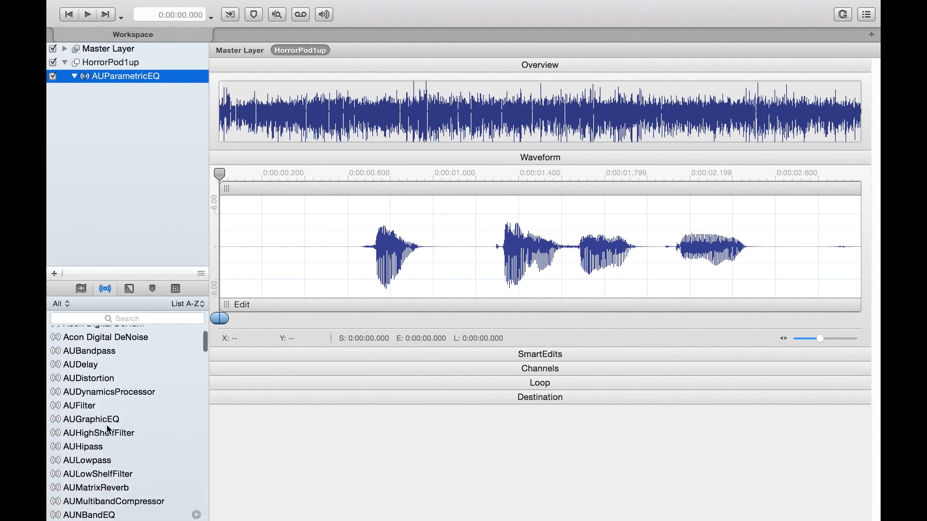
Select the first spoken word, from about 0:00:00.634 to 0:00:00.979, and play the recording
{"action": "left_click_drag", "start_coordinate": [361, 233], "coordinate": [429, 245]}
{"action": "key", "text": "space"}
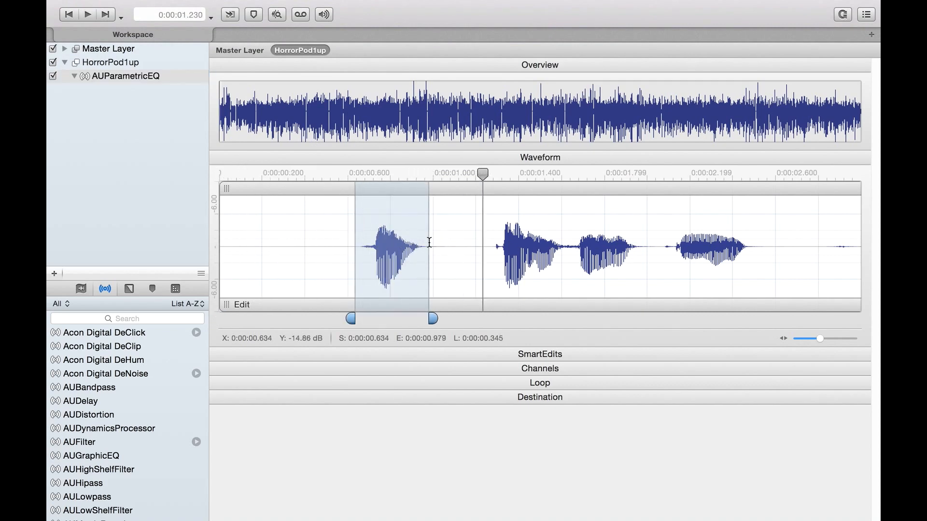
{"action": "left_click", "coordinate": [377, 241]}
Select the first spoken word from about 0:00:00.658 to 0:00:00.959 and review the editing commands offered for it
{"action": "left_click_drag", "start_coordinate": [360, 240], "coordinate": [424, 245]}
{"action": "right_click", "coordinate": [401, 244]}
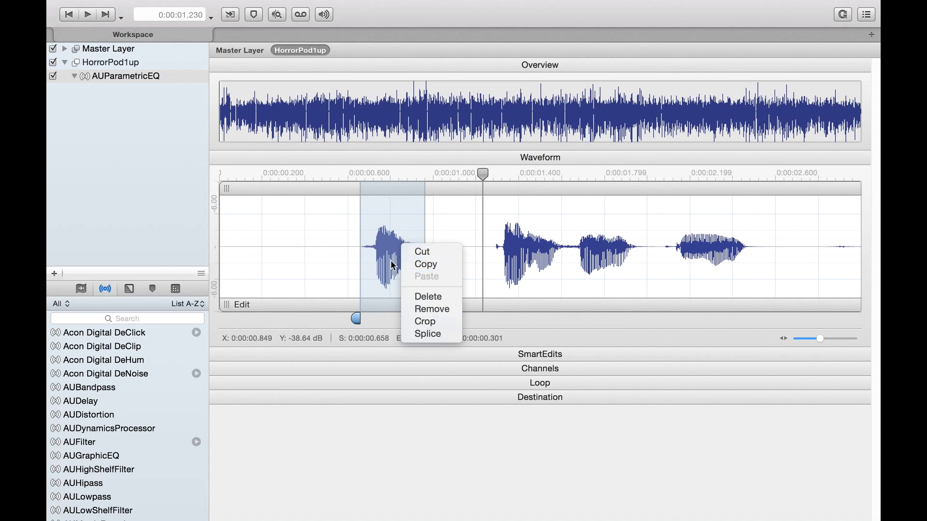
{"action": "left_click", "coordinate": [377, 237]}
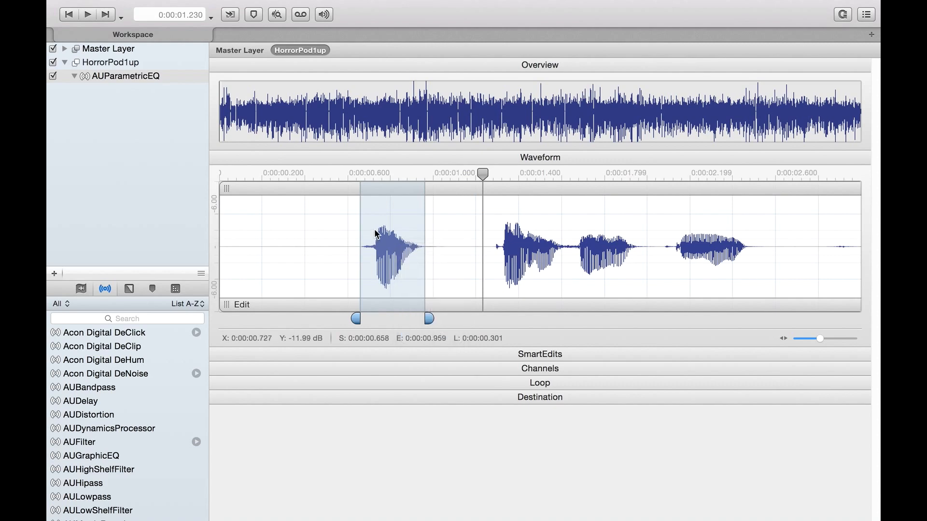
Select the quiet passage from about 0:07:41.513 to 0:07:41.846 and review the editing commands available for it
{"action": "left_click", "coordinate": [360, 101]}
{"action": "left_click_drag", "start_coordinate": [360, 101], "coordinate": [621, 99]}
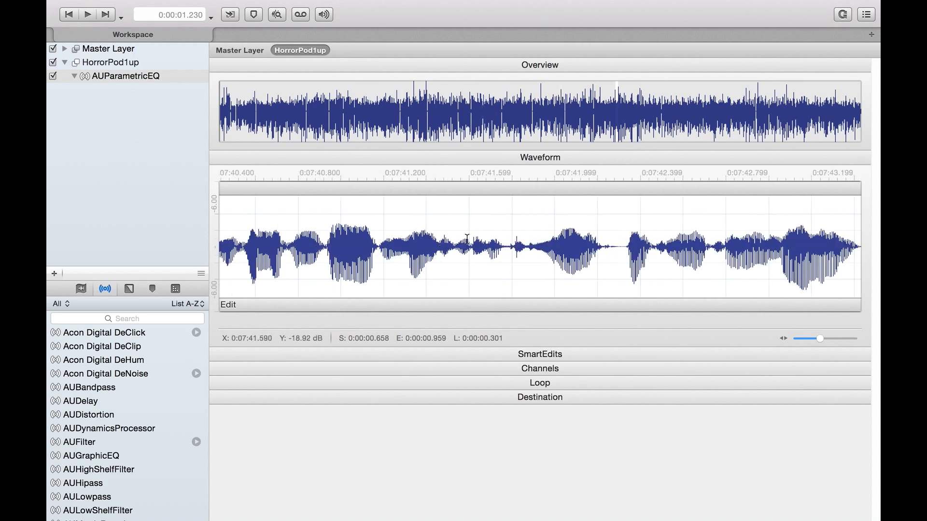
{"action": "left_click", "coordinate": [451, 238]}
{"action": "left_click_drag", "start_coordinate": [451, 238], "coordinate": [521, 245]}
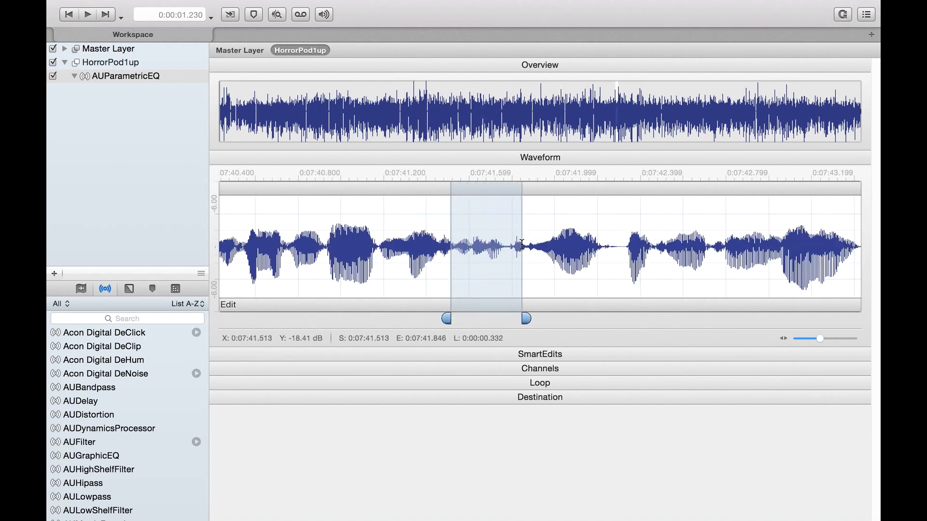
{"action": "mouse_move", "coordinate": [338, 1]}
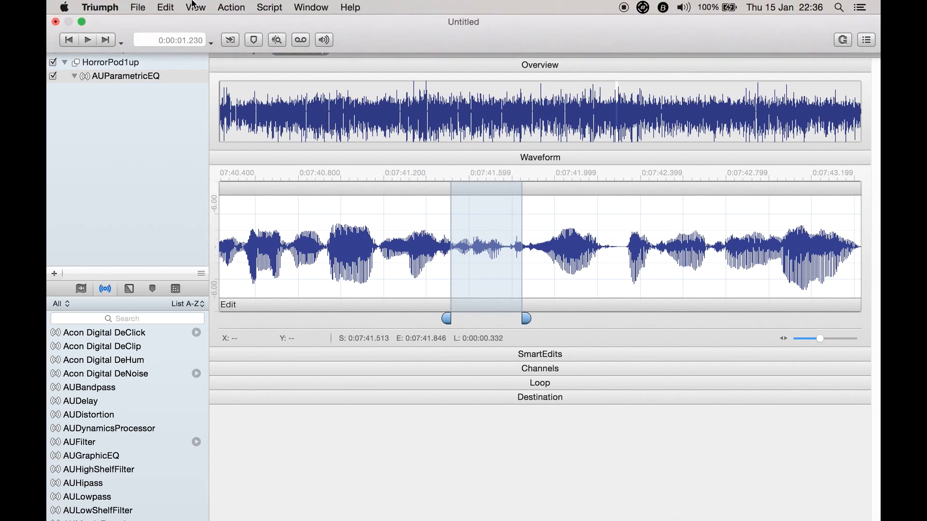
{"action": "left_click", "coordinate": [139, 7]}
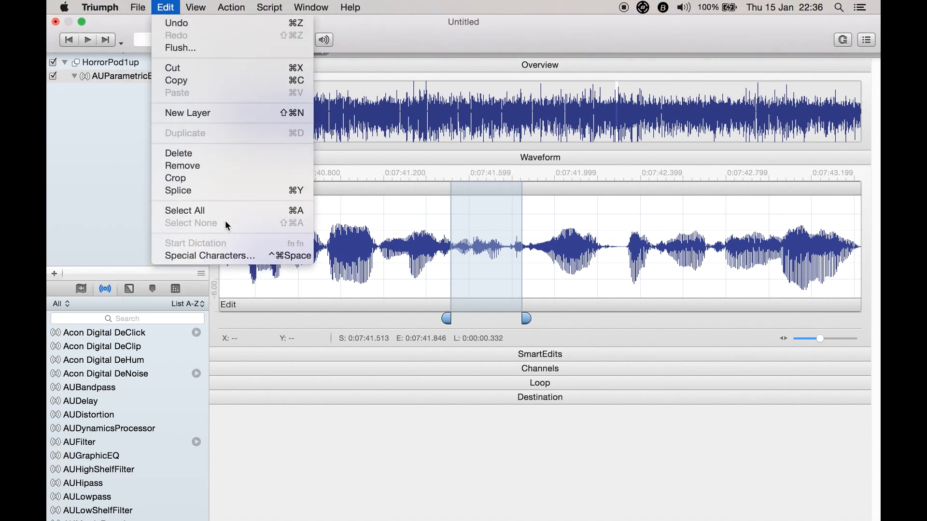
Search the effects for "iz", add iZotope Restoration below AUParametricEQ on the HorrorPod1up layer and open its settings
{"action": "mouse_move", "coordinate": [215, 7]}
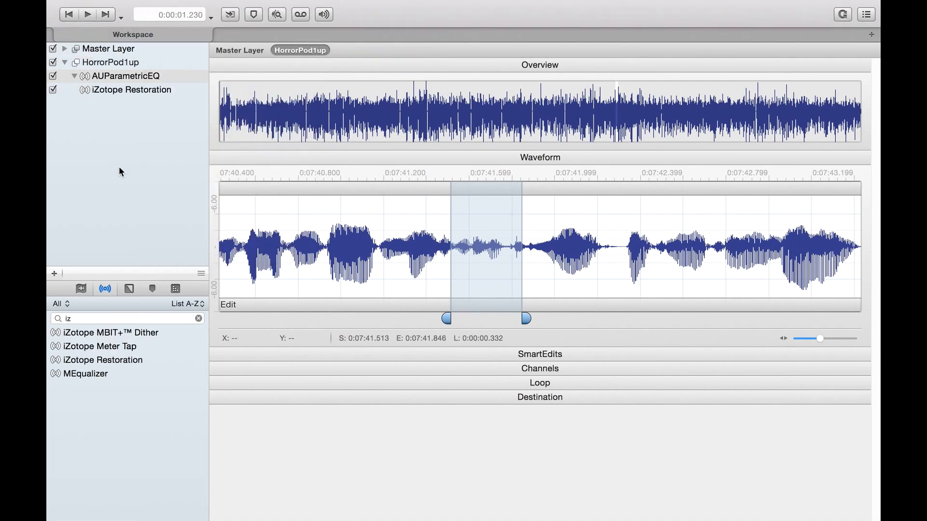
{"action": "left_click", "coordinate": [137, 90]}
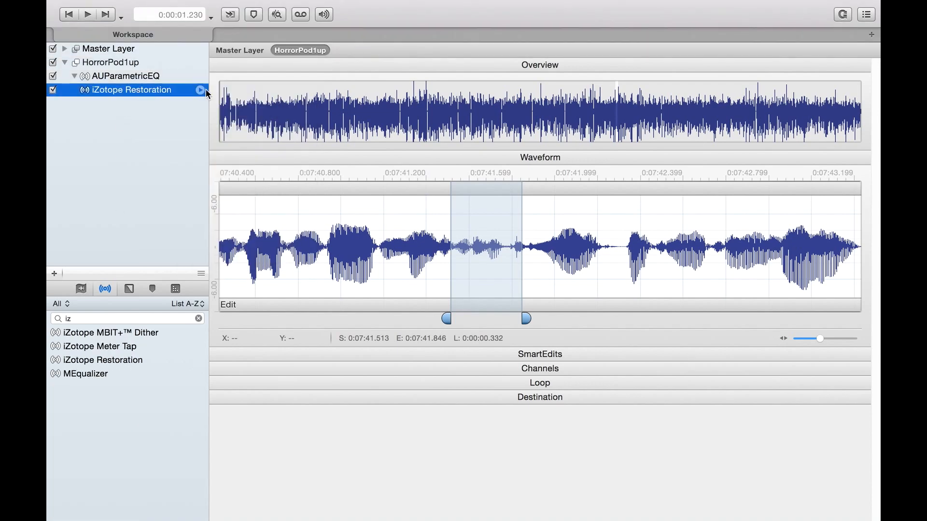
{"action": "left_click", "coordinate": [200, 90]}
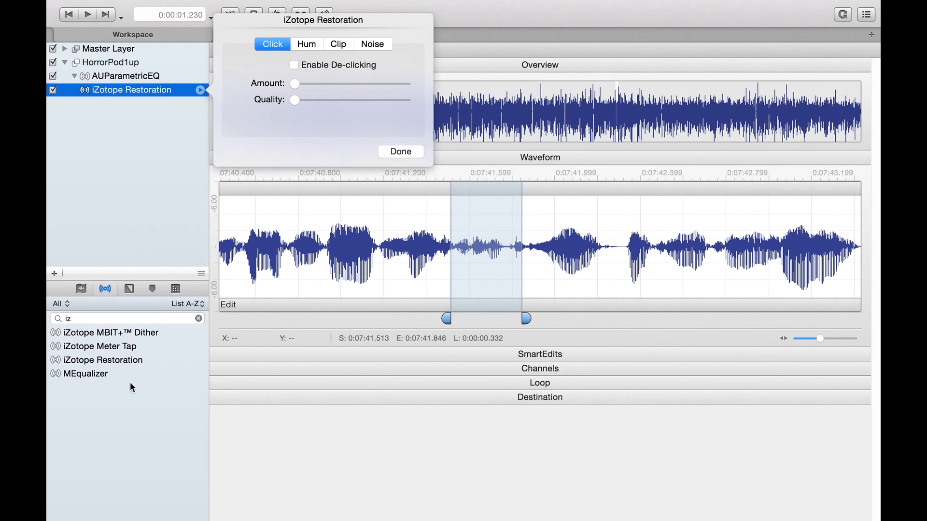
Enable de-clicking in iZotope Restoration, raising the Amount to about a third of its range and the Quality slightly
{"action": "mouse_move", "coordinate": [299, 4]}
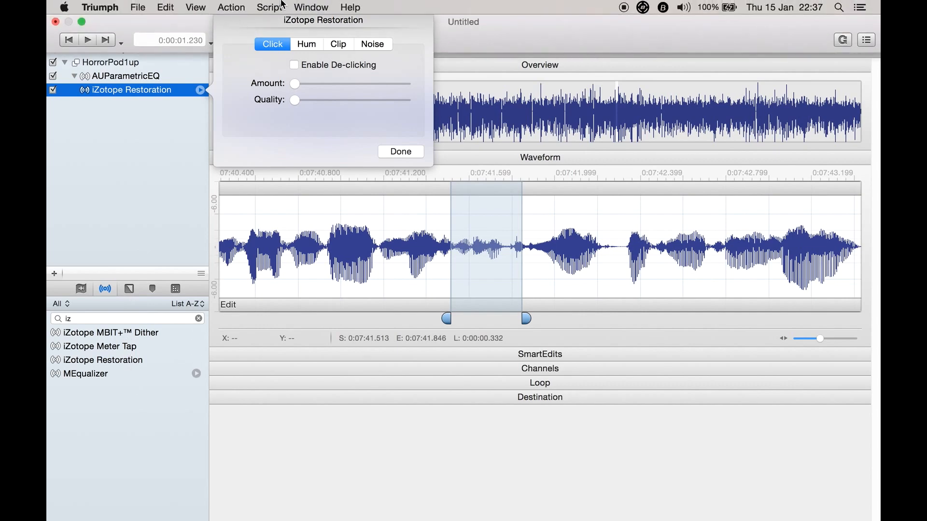
{"action": "left_click", "coordinate": [322, 66]}
{"action": "left_click_drag", "start_coordinate": [295, 100], "coordinate": [327, 87]}
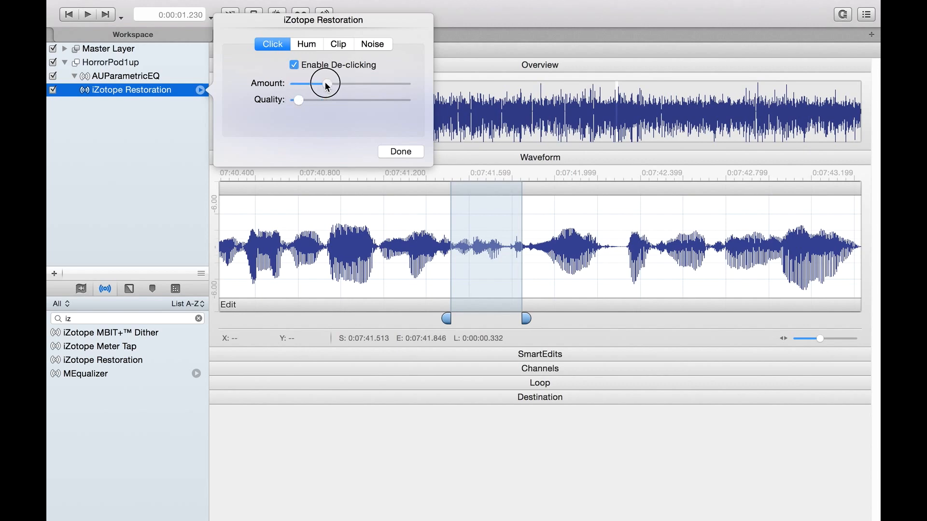
Enable de-hum, de-clipping and noise reduction with Denoised output in iZotope Restoration, and close its settings
{"action": "left_click", "coordinate": [307, 44]}
{"action": "left_click", "coordinate": [311, 66]}
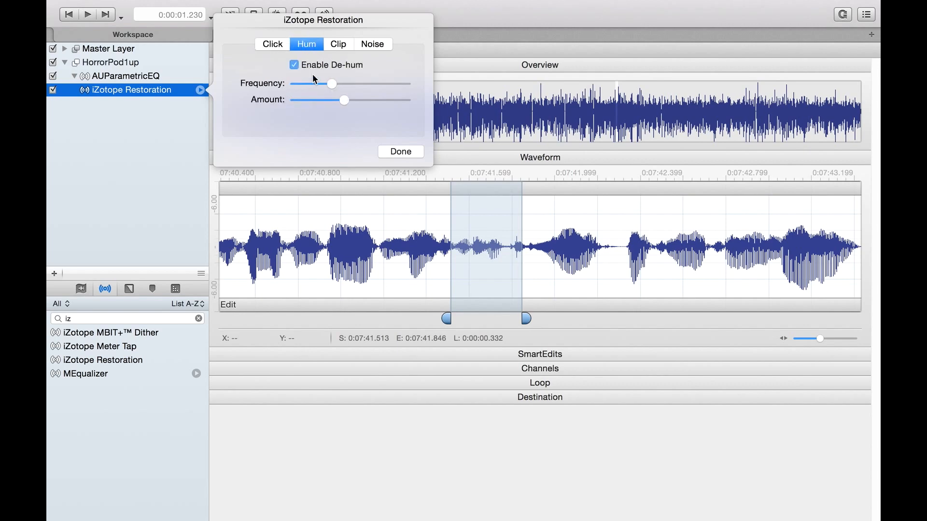
{"action": "left_click", "coordinate": [341, 48]}
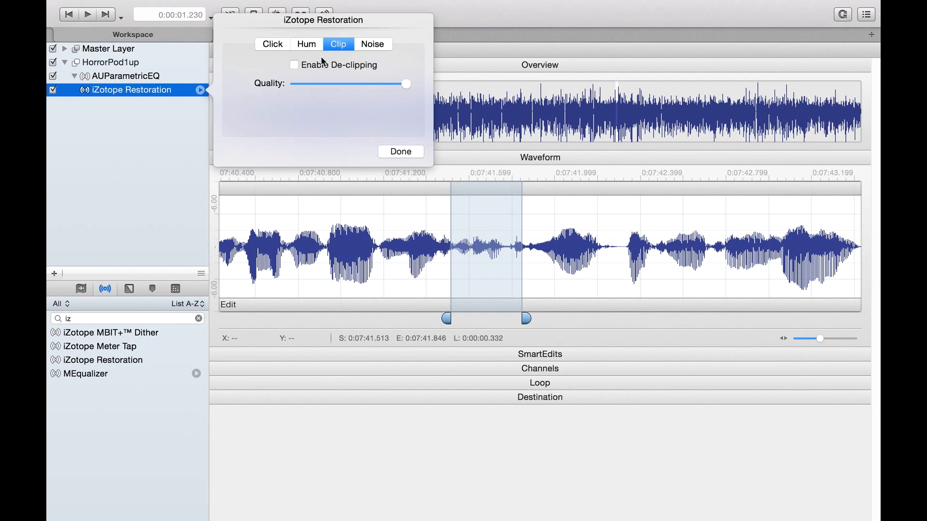
{"action": "left_click", "coordinate": [350, 65]}
{"action": "left_click", "coordinate": [379, 42]}
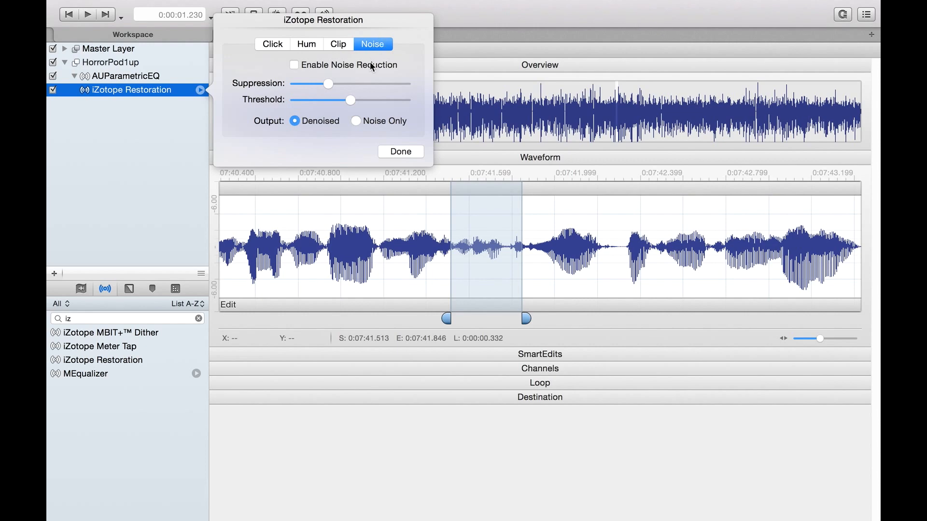
{"action": "left_click", "coordinate": [400, 153]}
Place the waveform cursor at about 0:07:41.170 and select the "iz" search text in the effects library for replacement
{"action": "left_click", "coordinate": [377, 229]}
{"action": "left_click", "coordinate": [151, 320]}
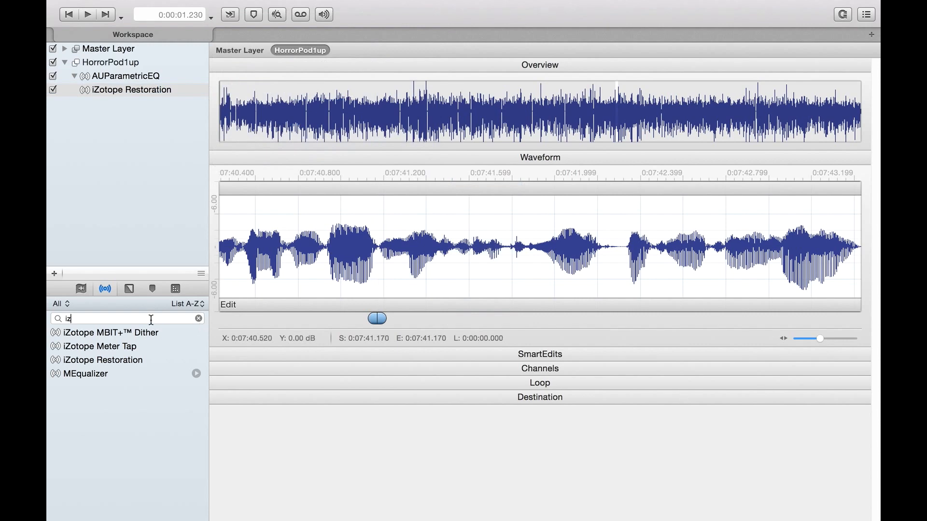
{"action": "double_click", "coordinate": [151, 320]}
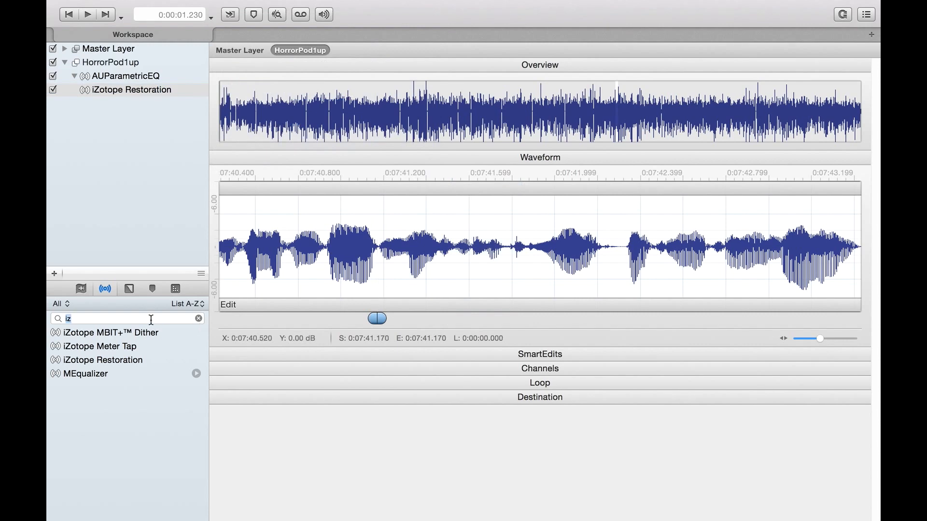